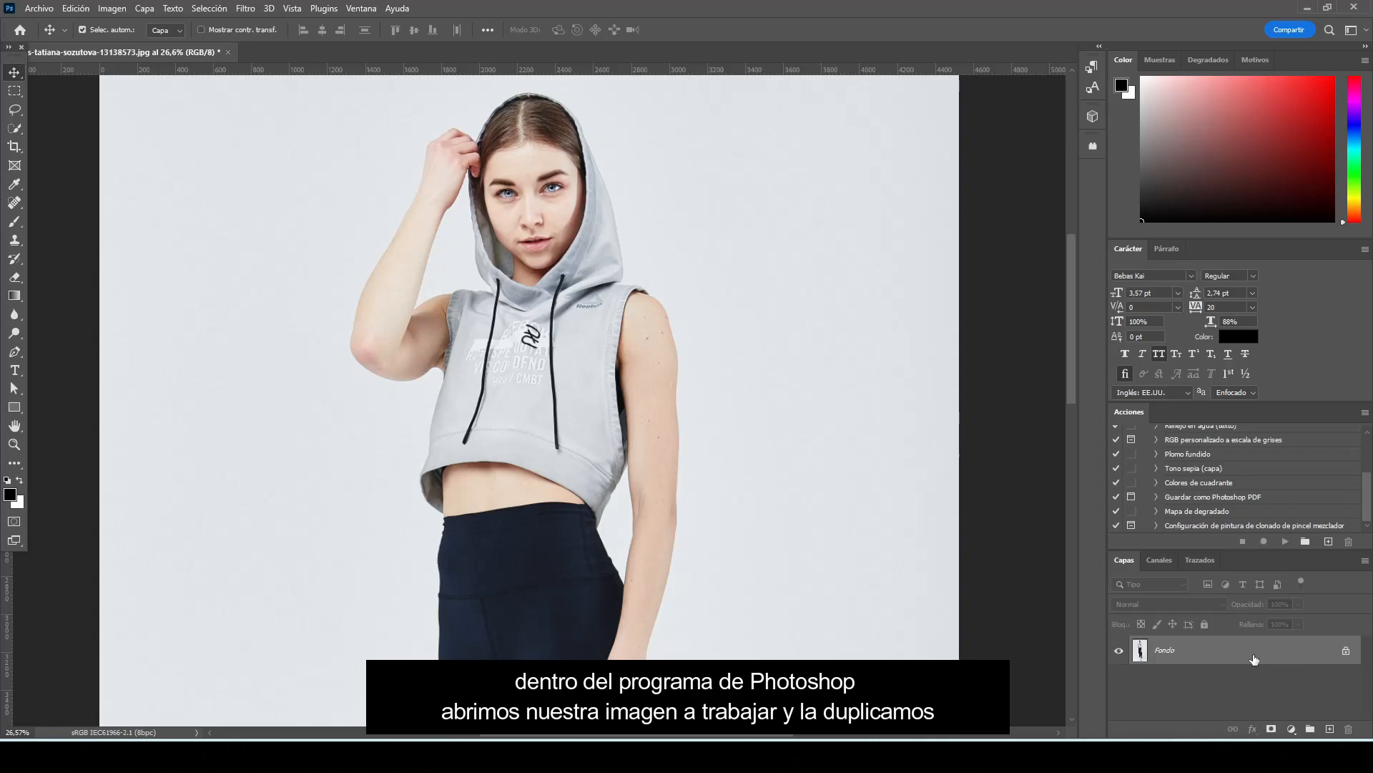
# Duplicate the Fondo layer as MODELO and give the copy a grey (Gris) label colour.
pyautogui.moveTo(1327, 656); pyautogui.dragTo(1329, 727)
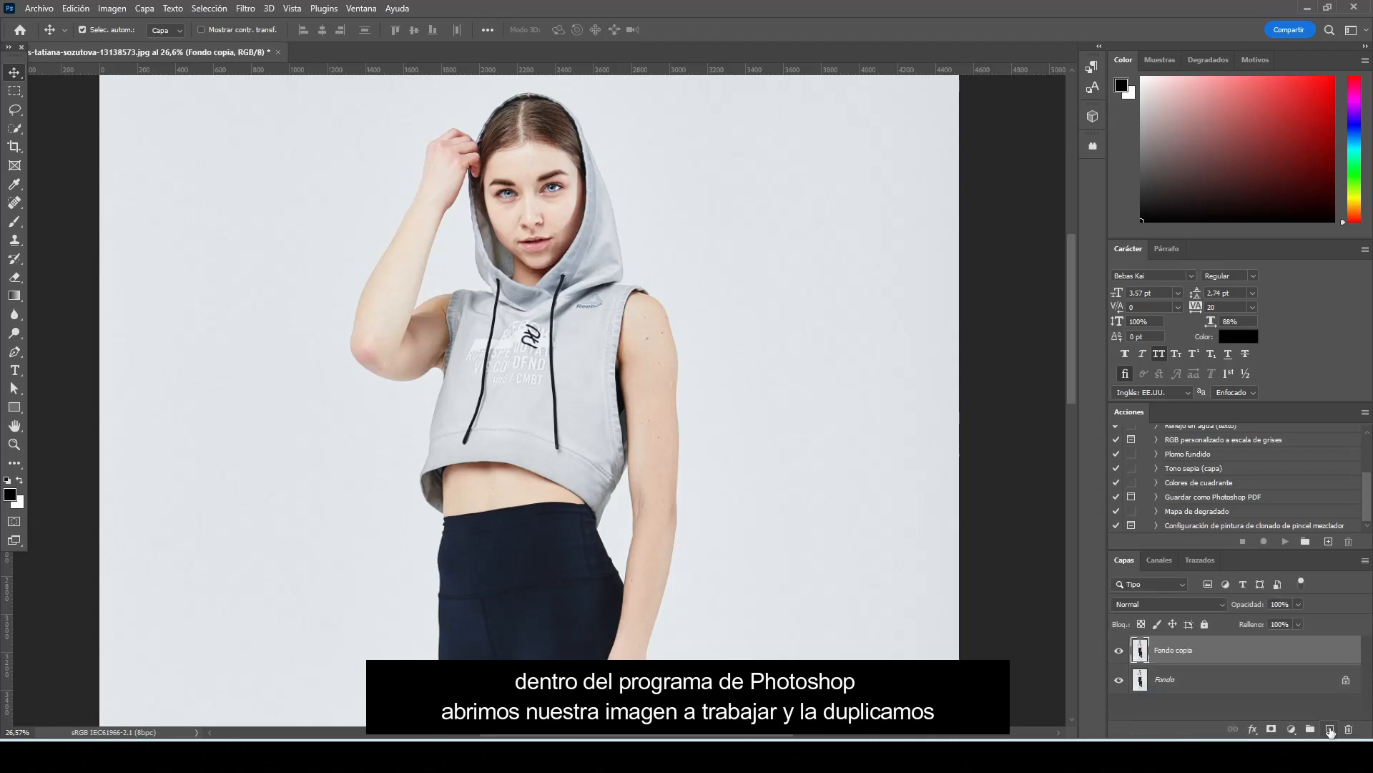
pyautogui.doubleClick(1166, 651)
pyautogui.write('MODELO')
pyautogui.press('Return')
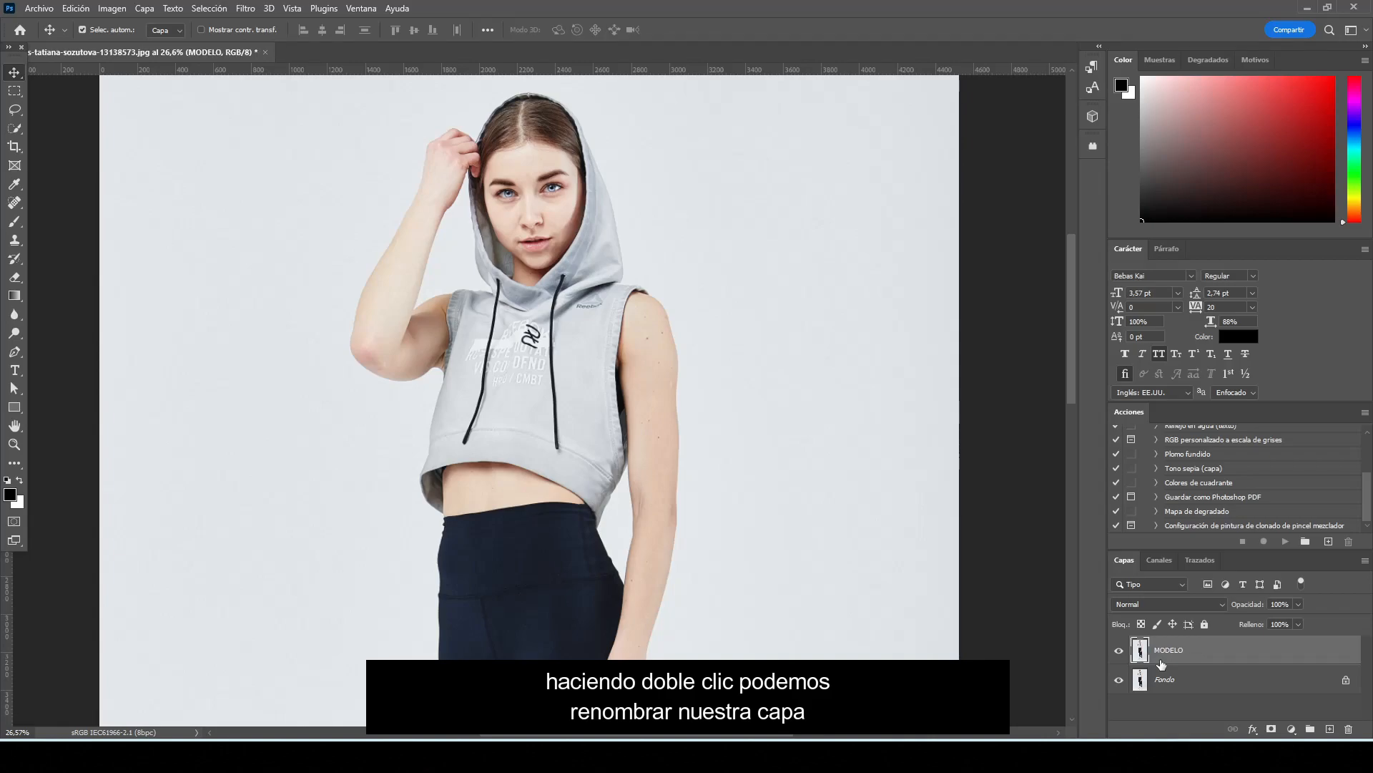
pyautogui.rightClick(1198, 646)
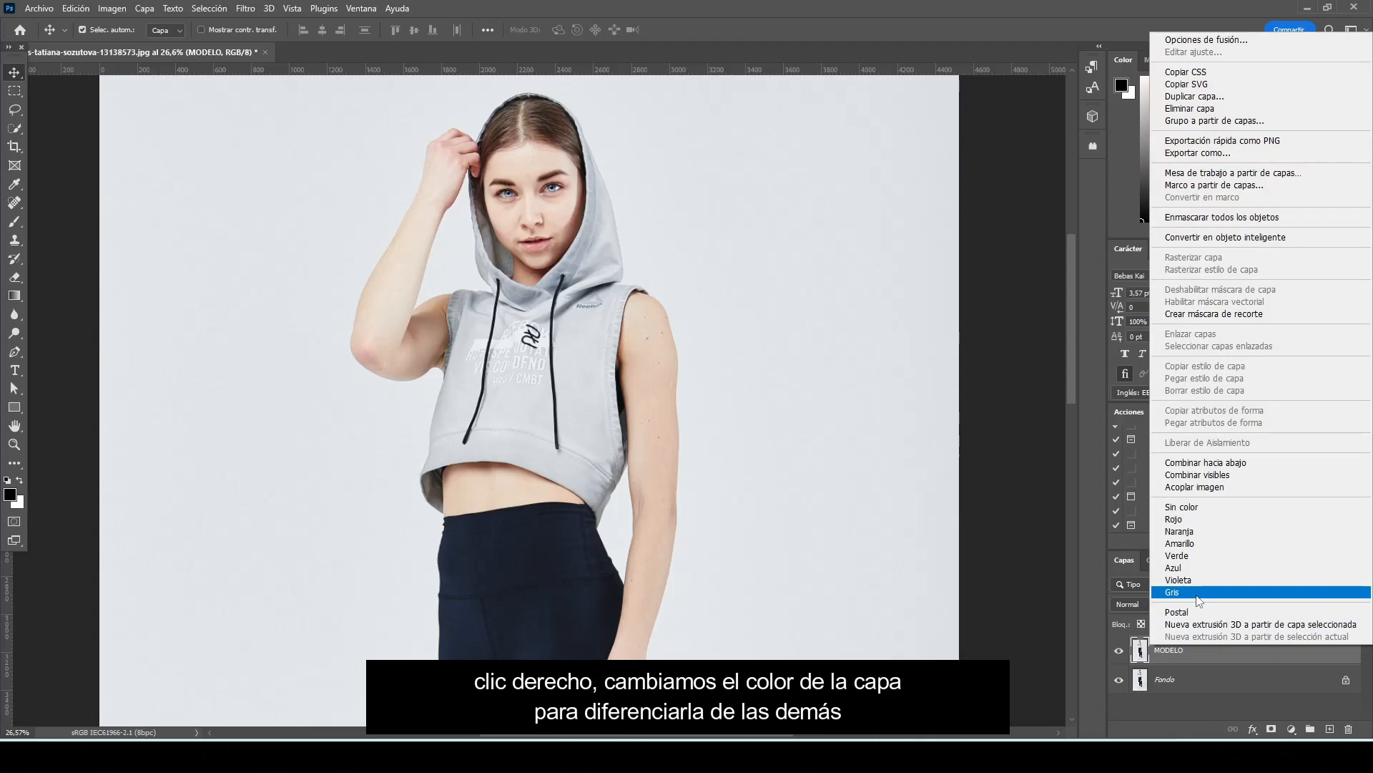
pyautogui.click(1197, 594)
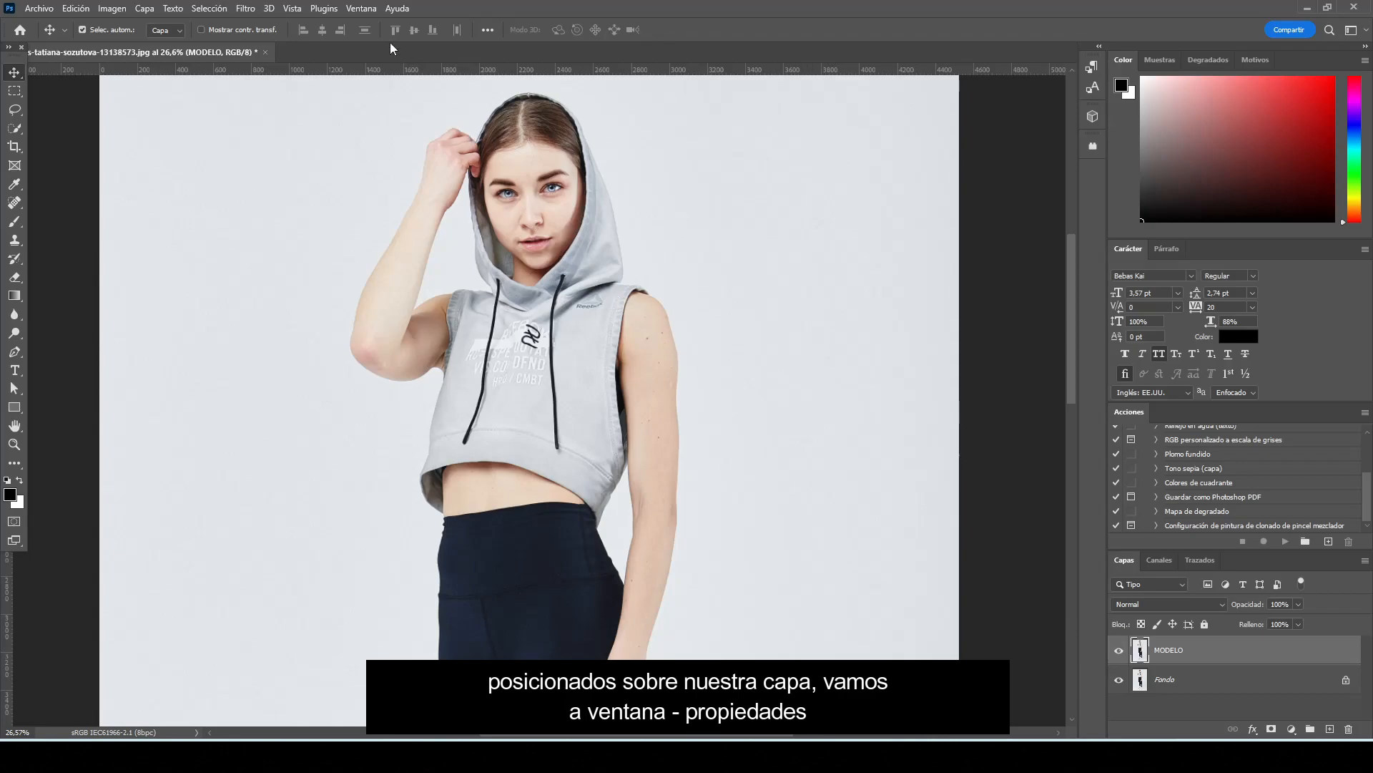
# Remove the background of the MODELO layer with the Eliminar fondo quick action and hide the Fondo layer.
pyautogui.click(361, 9)
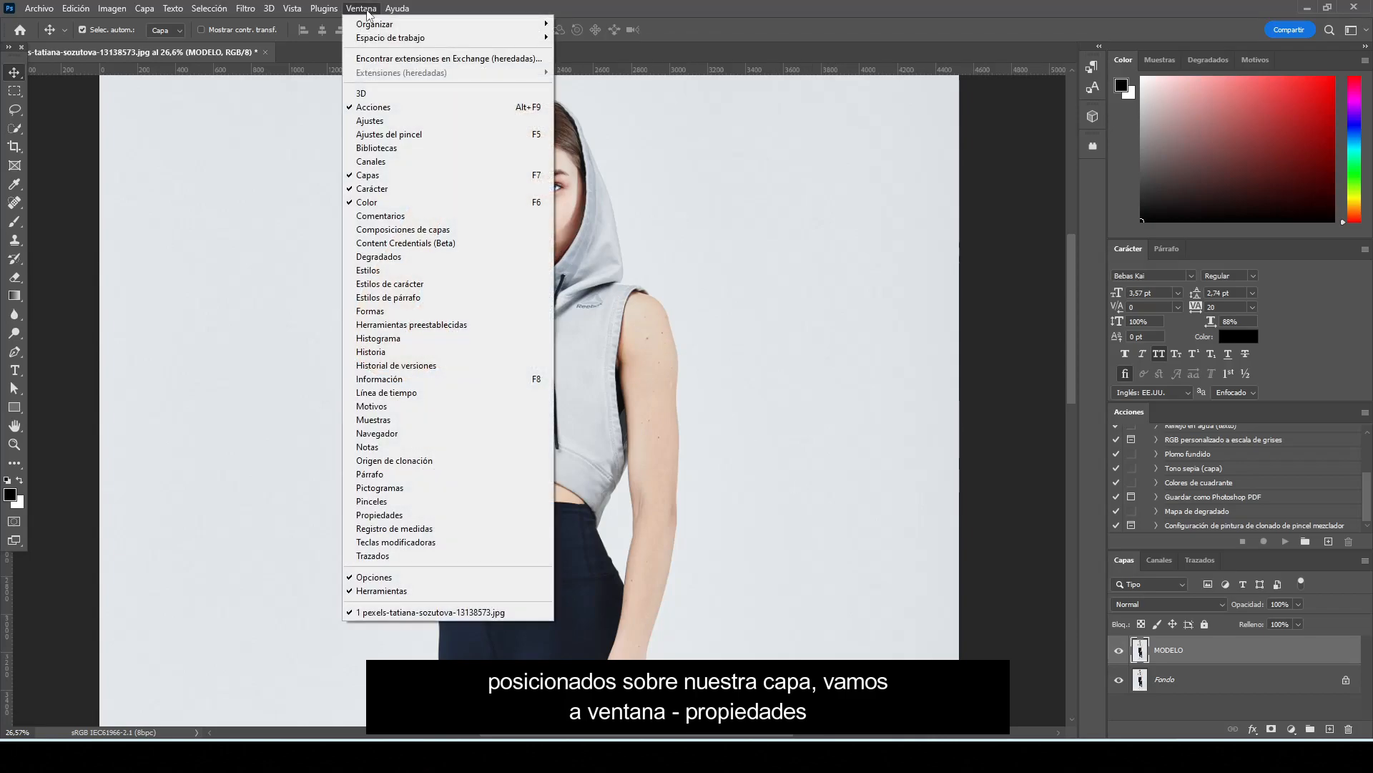
pyautogui.click(458, 516)
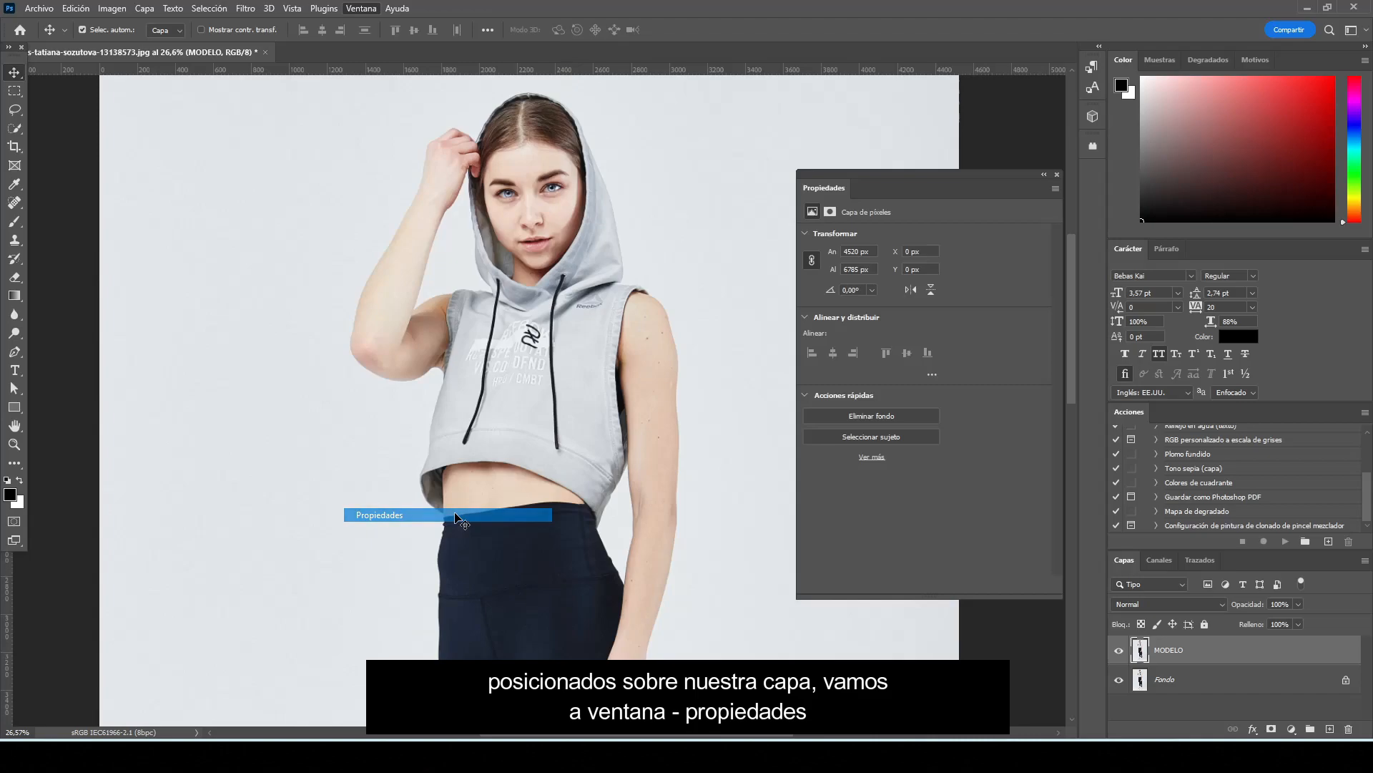
pyautogui.click(855, 415)
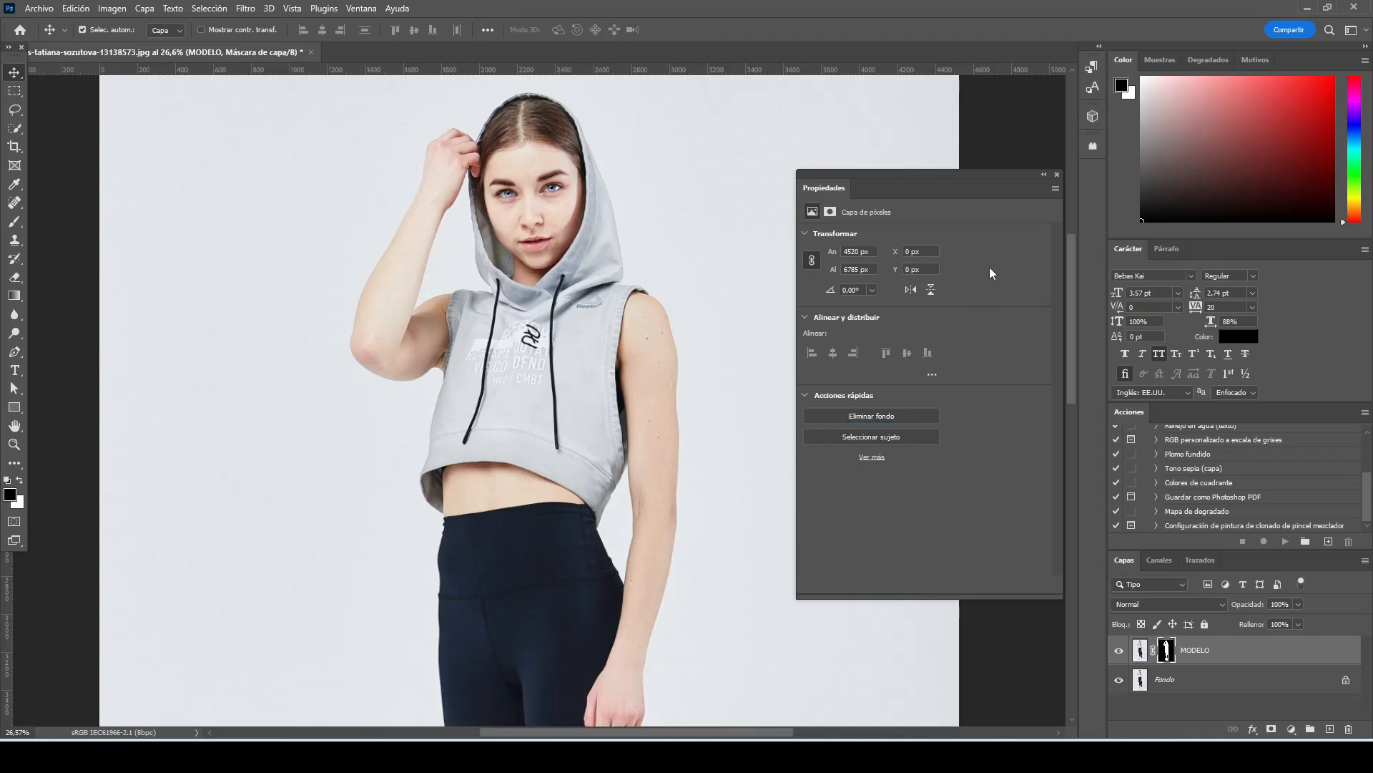
pyautogui.click(1058, 173)
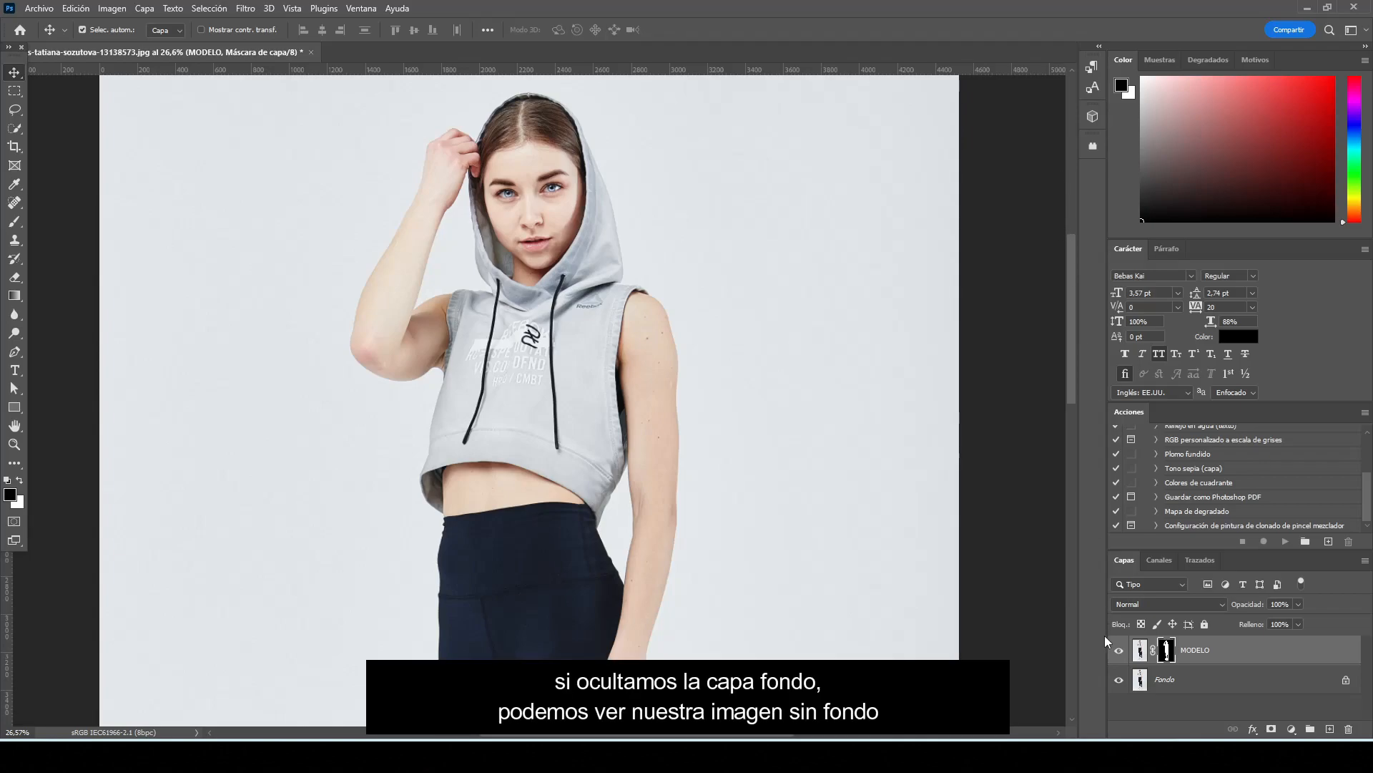
pyautogui.click(1121, 679)
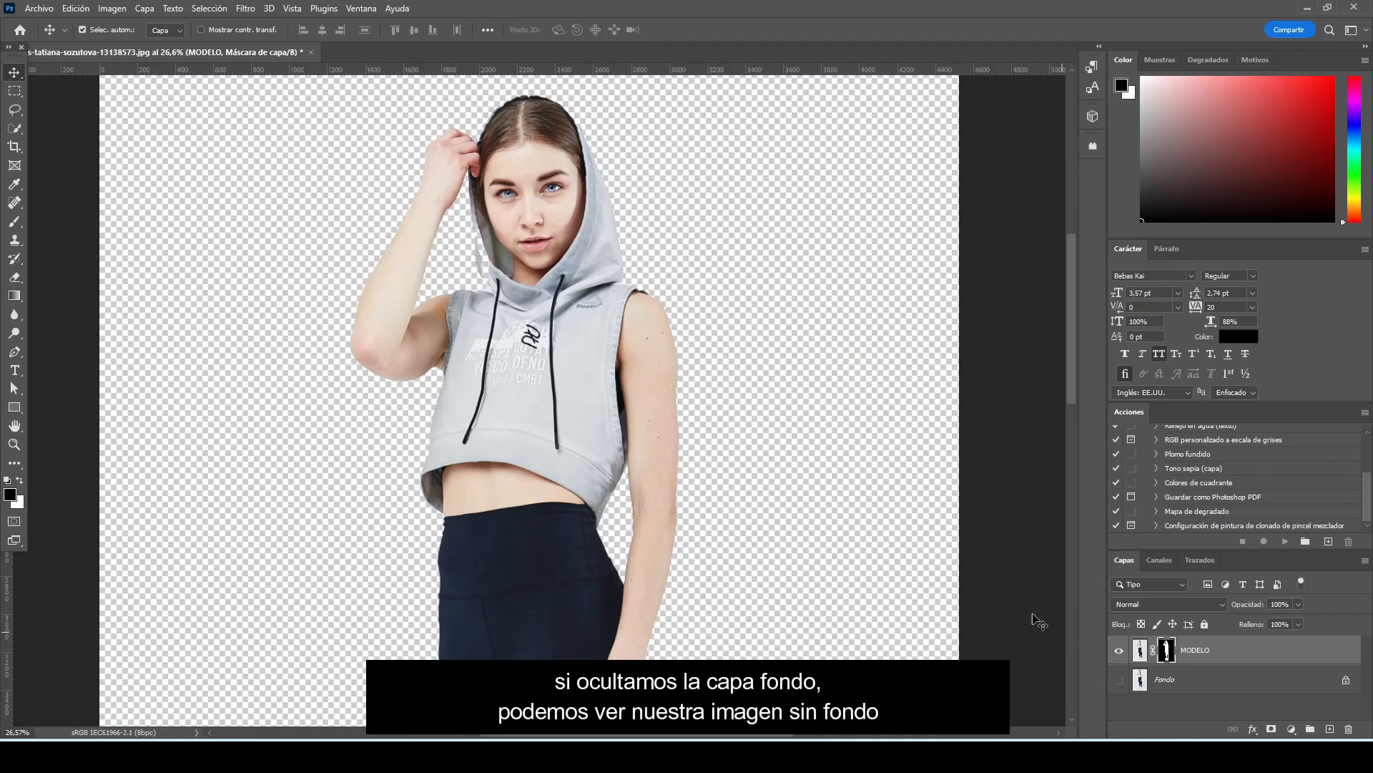
# Restore the missing hood edge beside the raised hand by painting white on the MODELO mask with the Brush tool.
pyautogui.scroll(5, 492, 135)
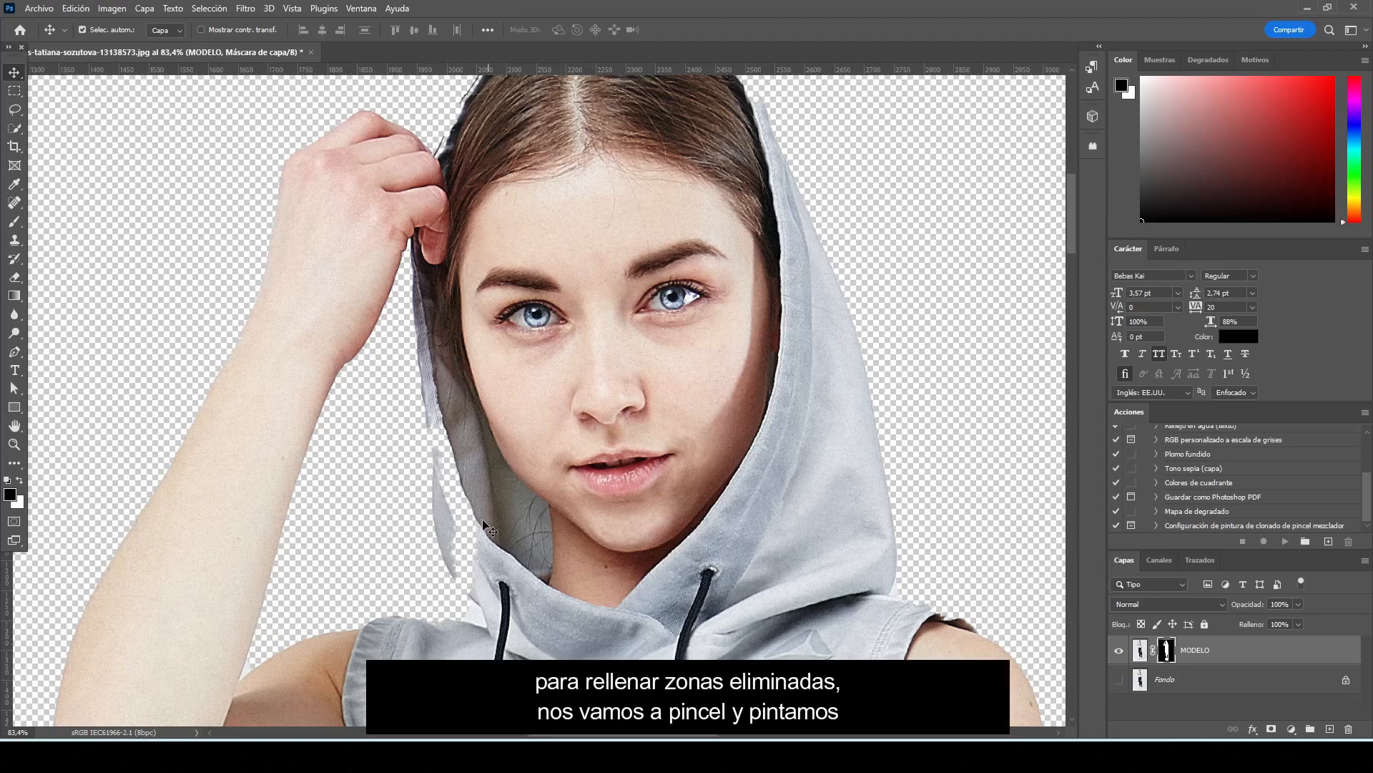
pyautogui.click(18, 225)
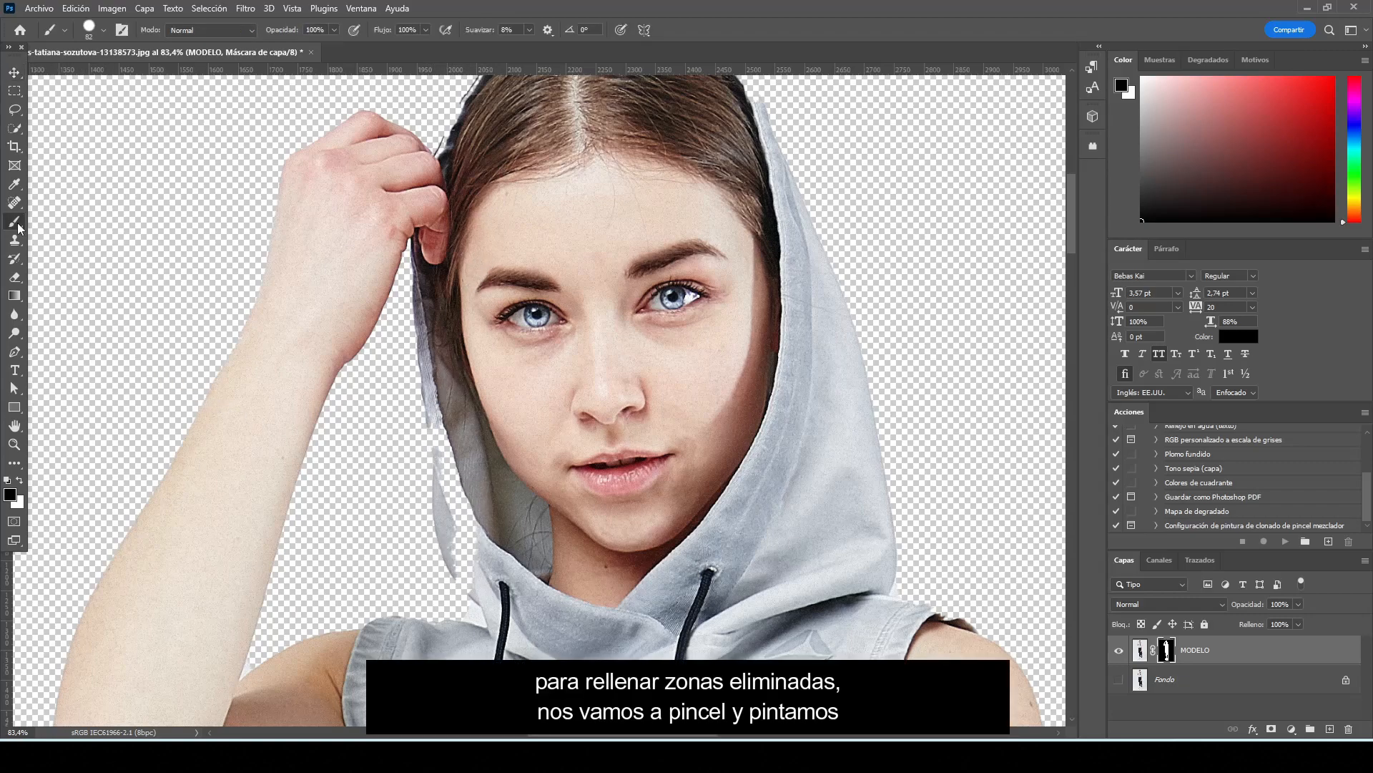
pyautogui.rightClick(18, 224)
pyautogui.click(141, 224)
pyautogui.moveTo(443, 331); pyautogui.dragTo(445, 388)
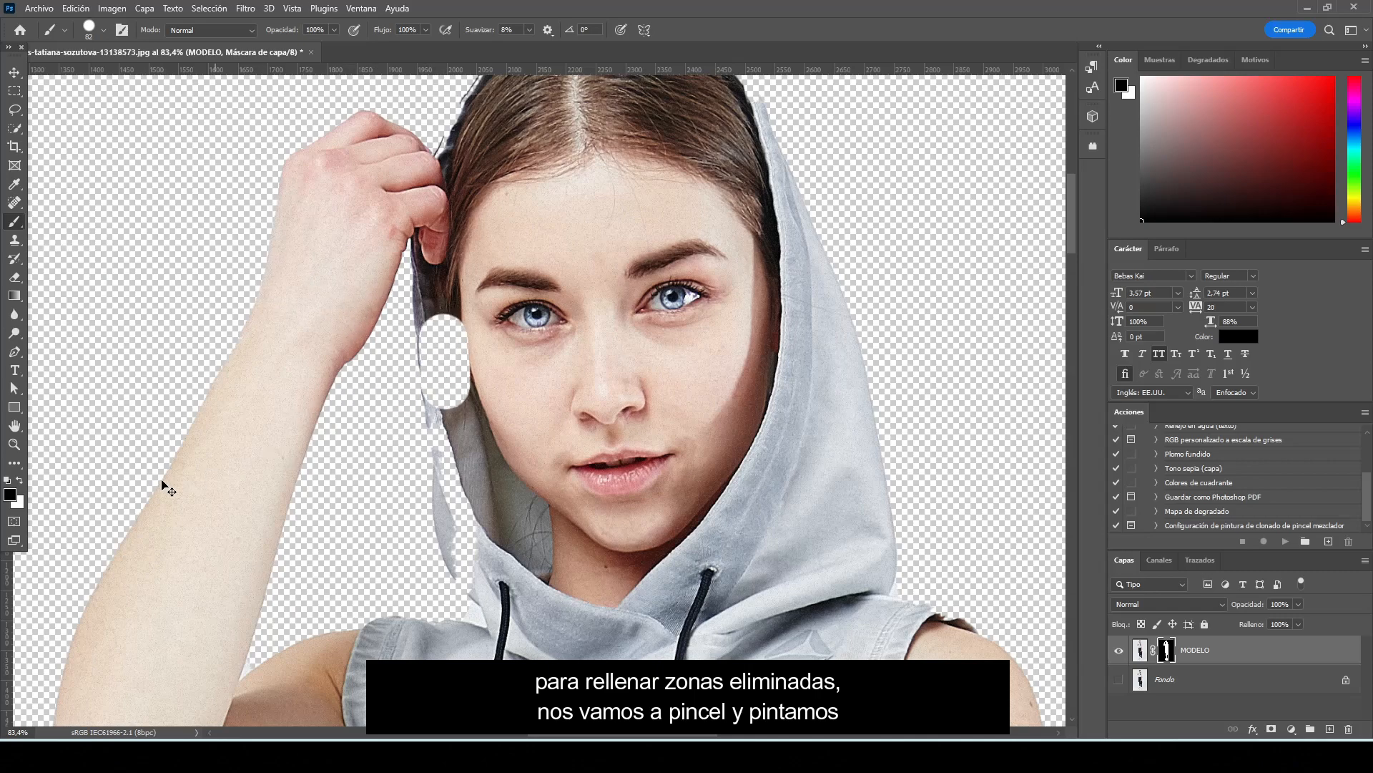
pyautogui.hotkey('ctrl', 'z')
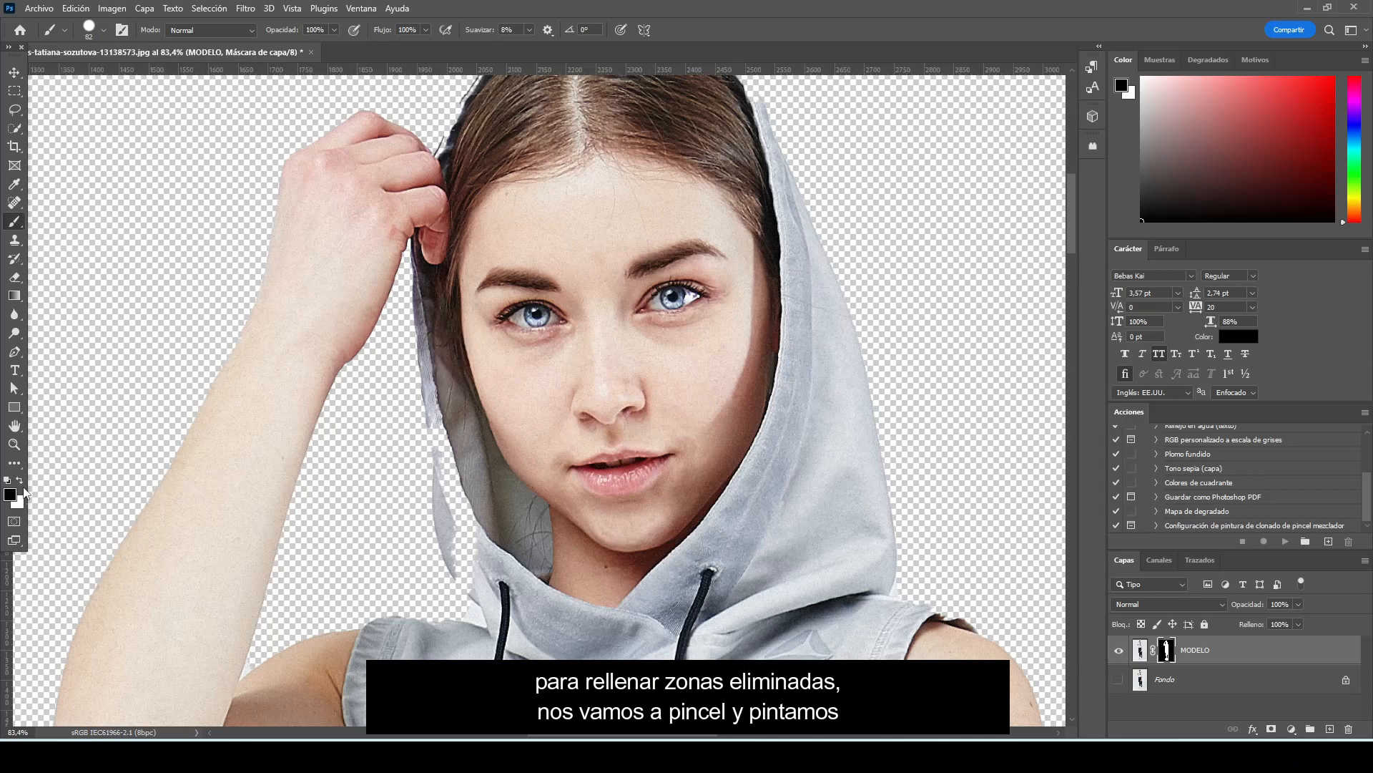
pyautogui.click(20, 480)
pyautogui.scroll(2, 534, 582)
pyautogui.click(444, 513)
pyautogui.moveTo(445, 512)
pyautogui.mouseDown()
pyautogui.moveTo(455, 563)
pyautogui.moveTo(459, 535)
pyautogui.mouseUp()
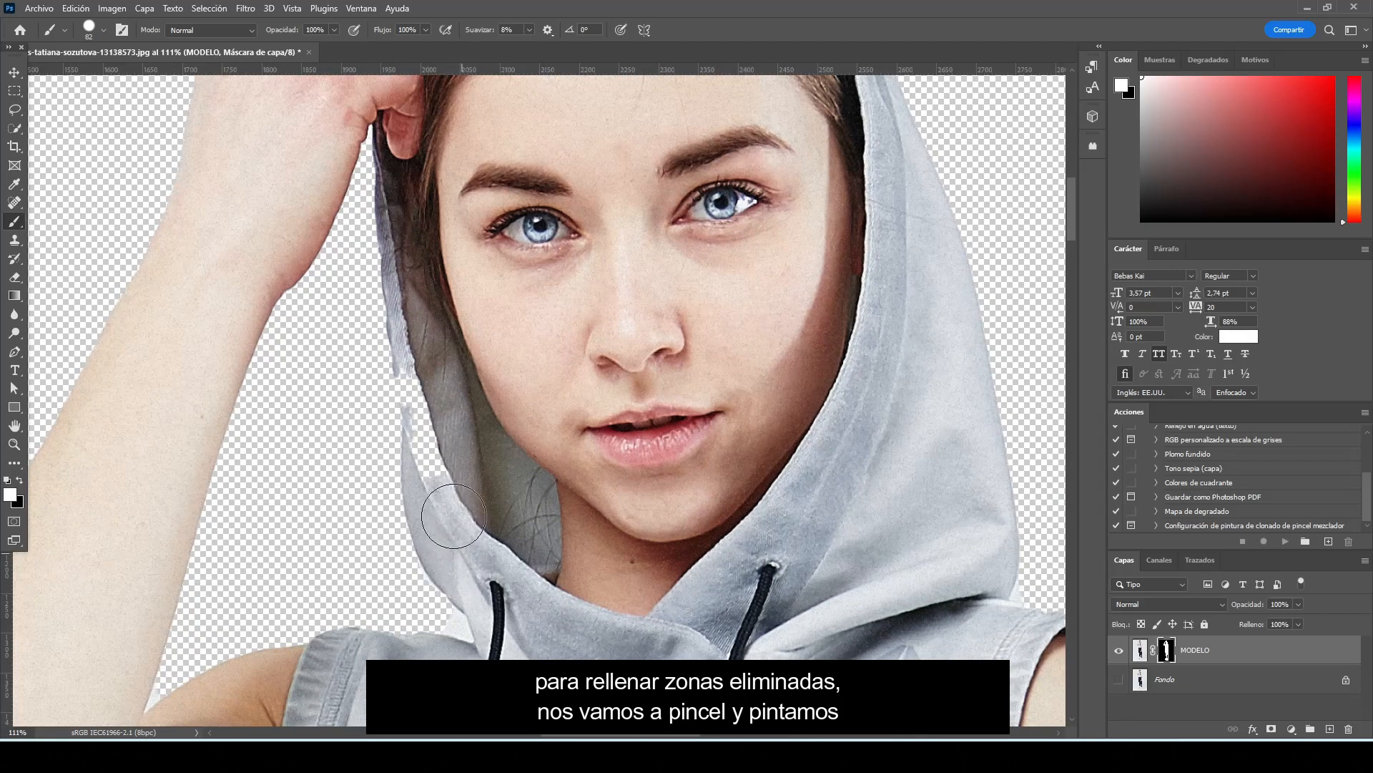
pyautogui.moveTo(423, 261)
pyautogui.mouseDown()
pyautogui.moveTo(415, 248)
pyautogui.moveTo(458, 492)
pyautogui.mouseUp()
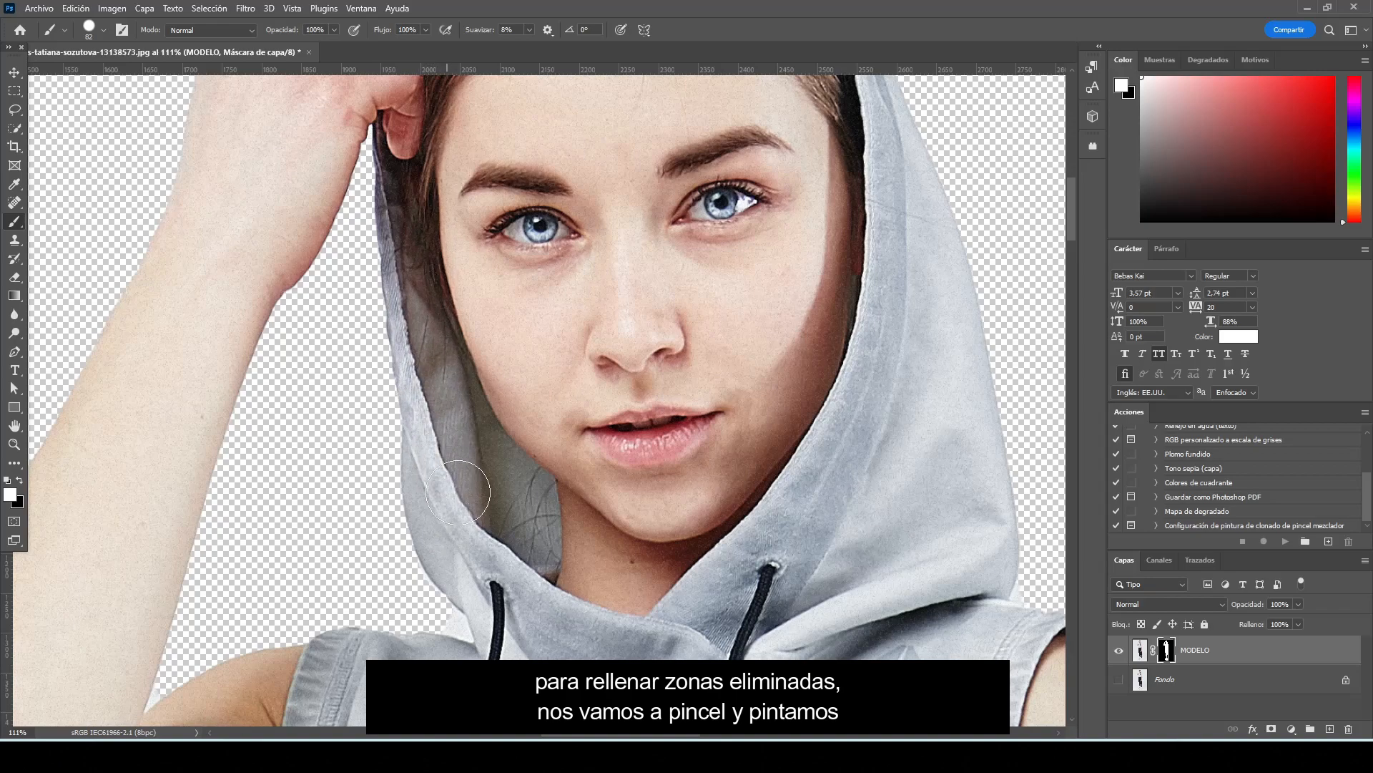
# Compare the head area with the Fondo layer and restore the hood's upper rim by painting white on the mask.
pyautogui.scroll(-1, 465, 494)
pyautogui.scroll(-1, 507, 498)
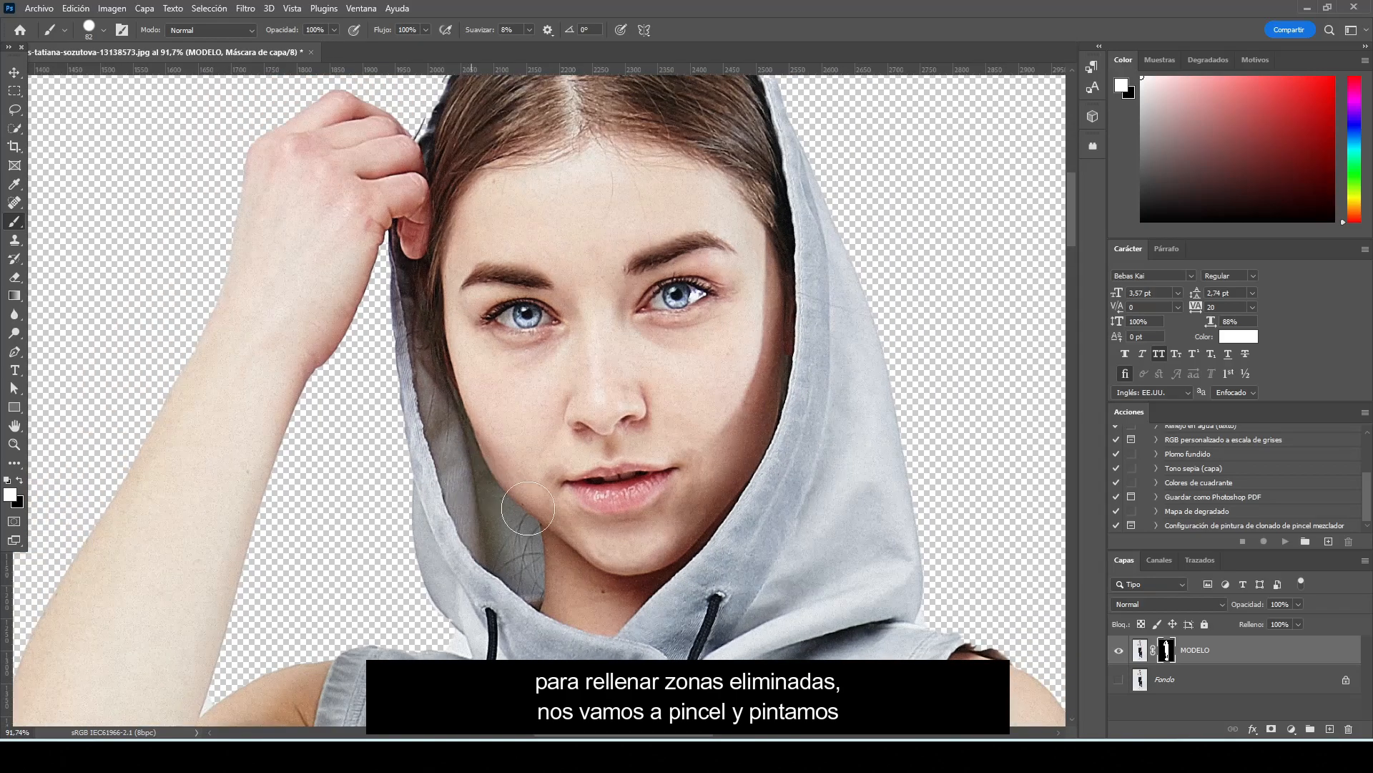
pyautogui.click(1119, 678)
pyautogui.scroll(3, 573, 416)
pyautogui.scroll(2, 555, 130)
pyautogui.click(1119, 678)
pyautogui.click(1117, 681)
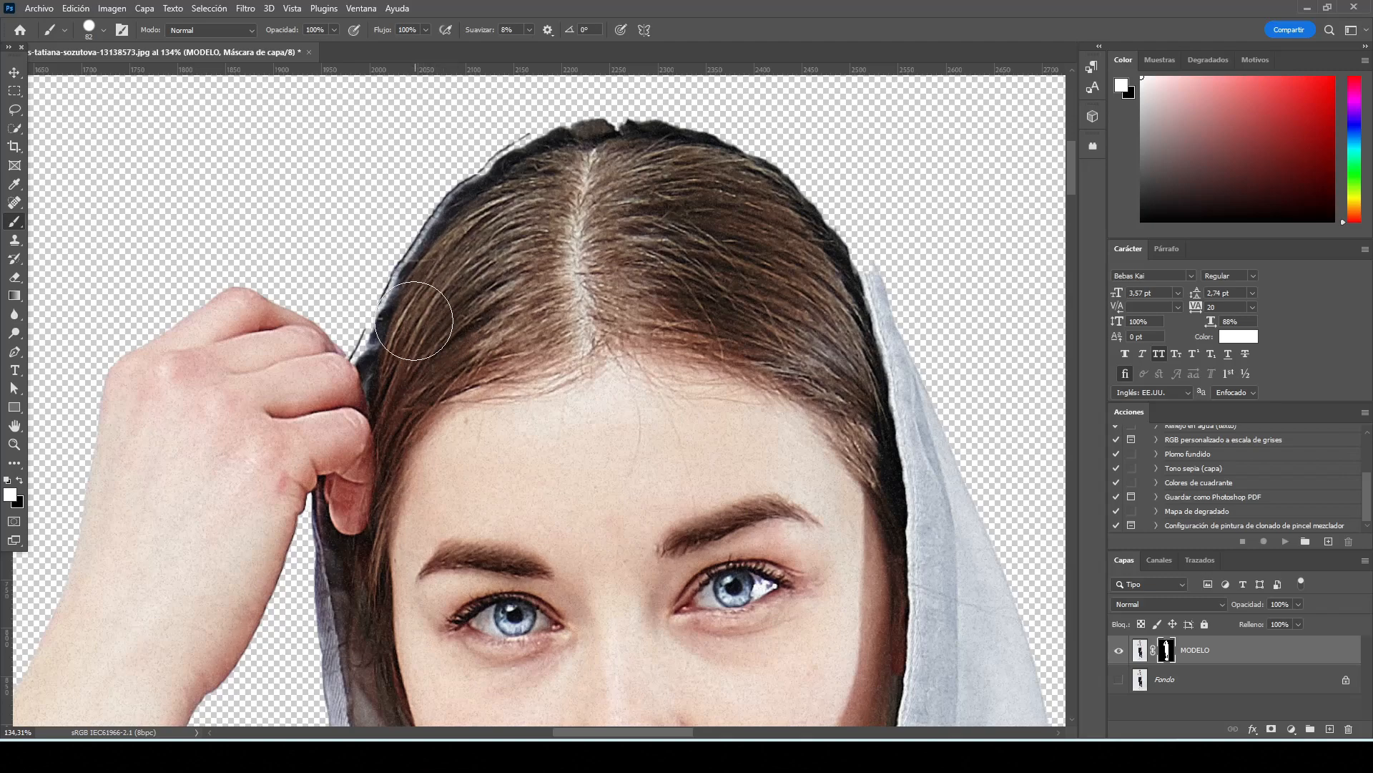
pyautogui.scroll(1, 493, 252)
pyautogui.moveTo(493, 252)
pyautogui.mouseDown()
pyautogui.moveTo(600, 201)
pyautogui.moveTo(696, 218)
pyautogui.moveTo(578, 202)
pyautogui.moveTo(648, 202)
pyautogui.moveTo(745, 235)
pyautogui.moveTo(704, 215)
pyautogui.moveTo(822, 278)
pyautogui.moveTo(876, 369)
pyautogui.mouseUp()
# Mask out the leftover background between the hood and the shoulder with black, using a small brush reduced to 9 px.
pyautogui.scroll(-5, 848, 384)
pyautogui.scroll(5, 738, 701)
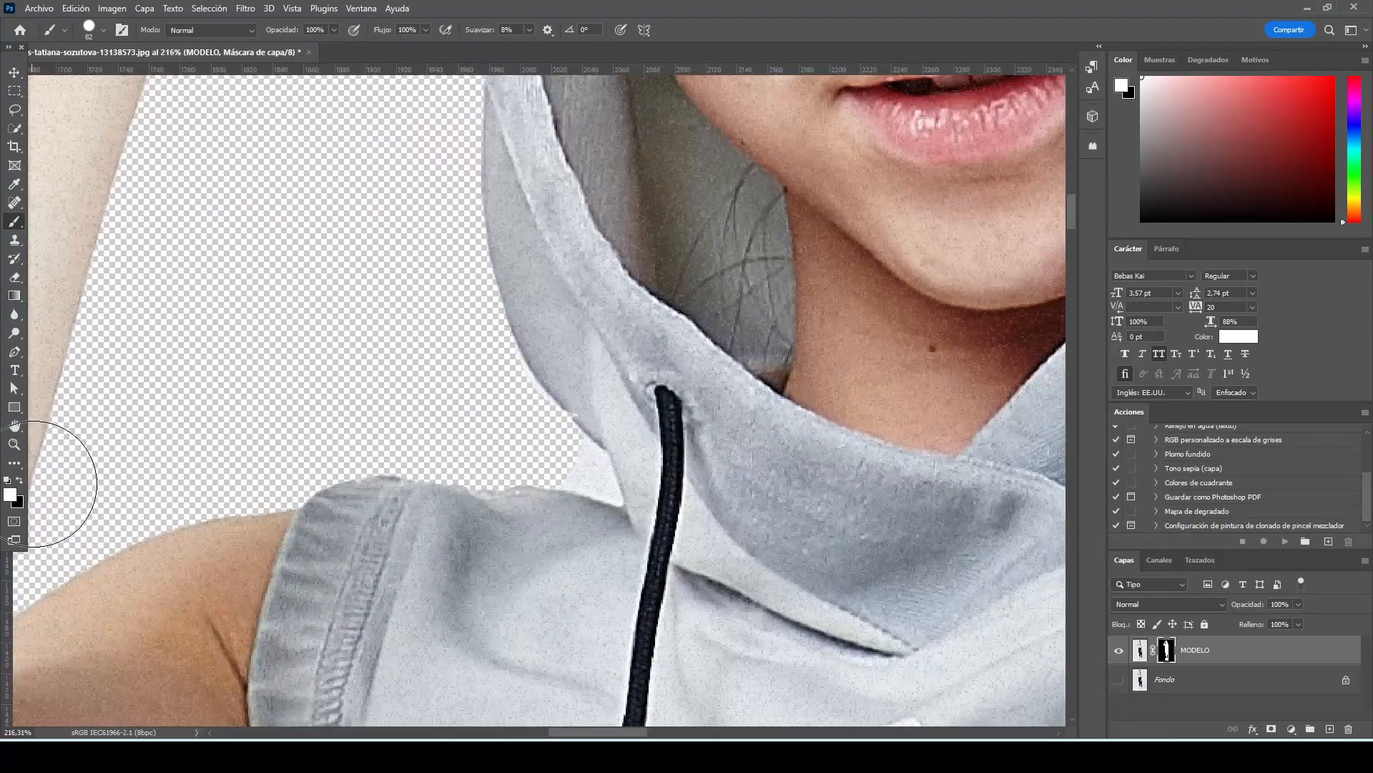
pyautogui.press('x')
pyautogui.rightClick(399, 428)
pyautogui.click(478, 465)
pyautogui.click(449, 407)
pyautogui.scroll(2, 598, 473)
pyautogui.moveTo(622, 510); pyautogui.dragTo(589, 497)
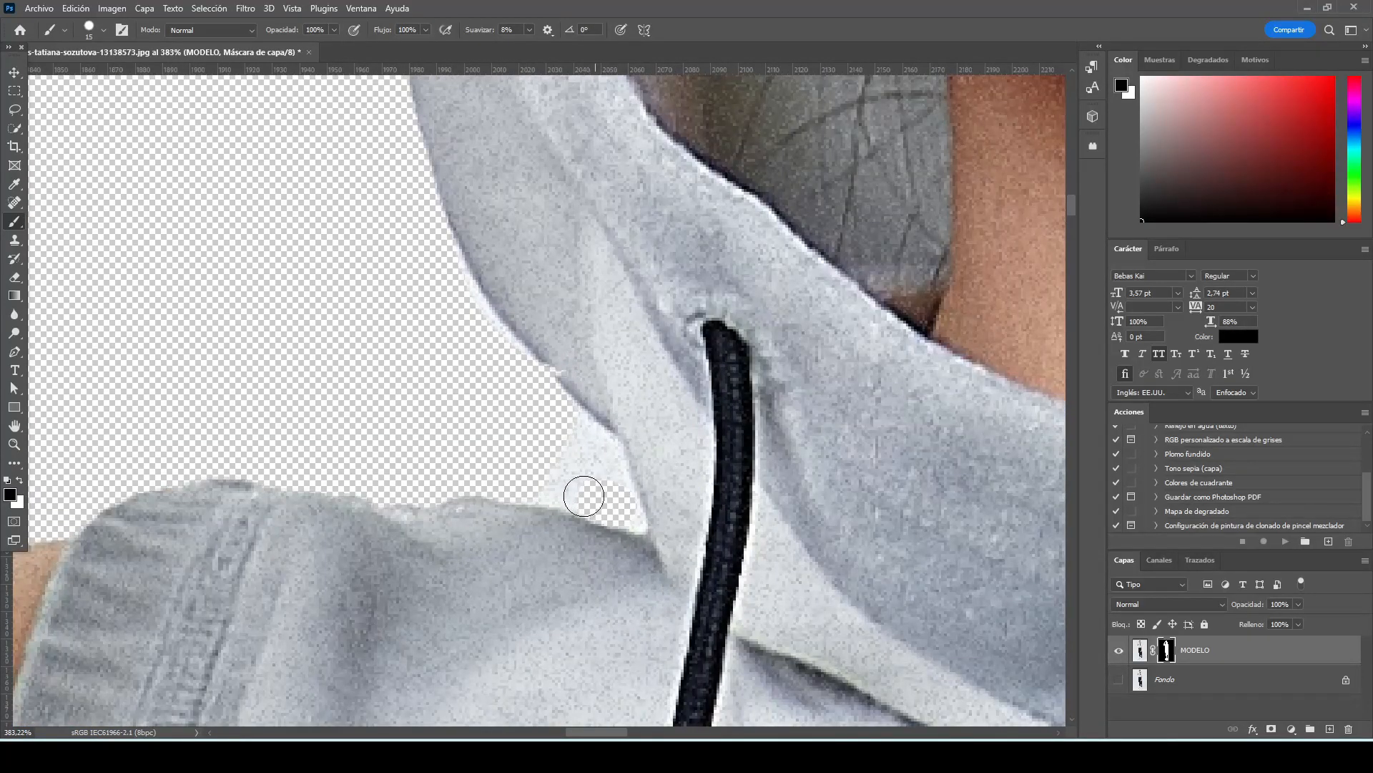
pyautogui.rightClick(605, 483)
pyautogui.moveTo(686, 514); pyautogui.dragTo(623, 519)
pyautogui.press('Return')
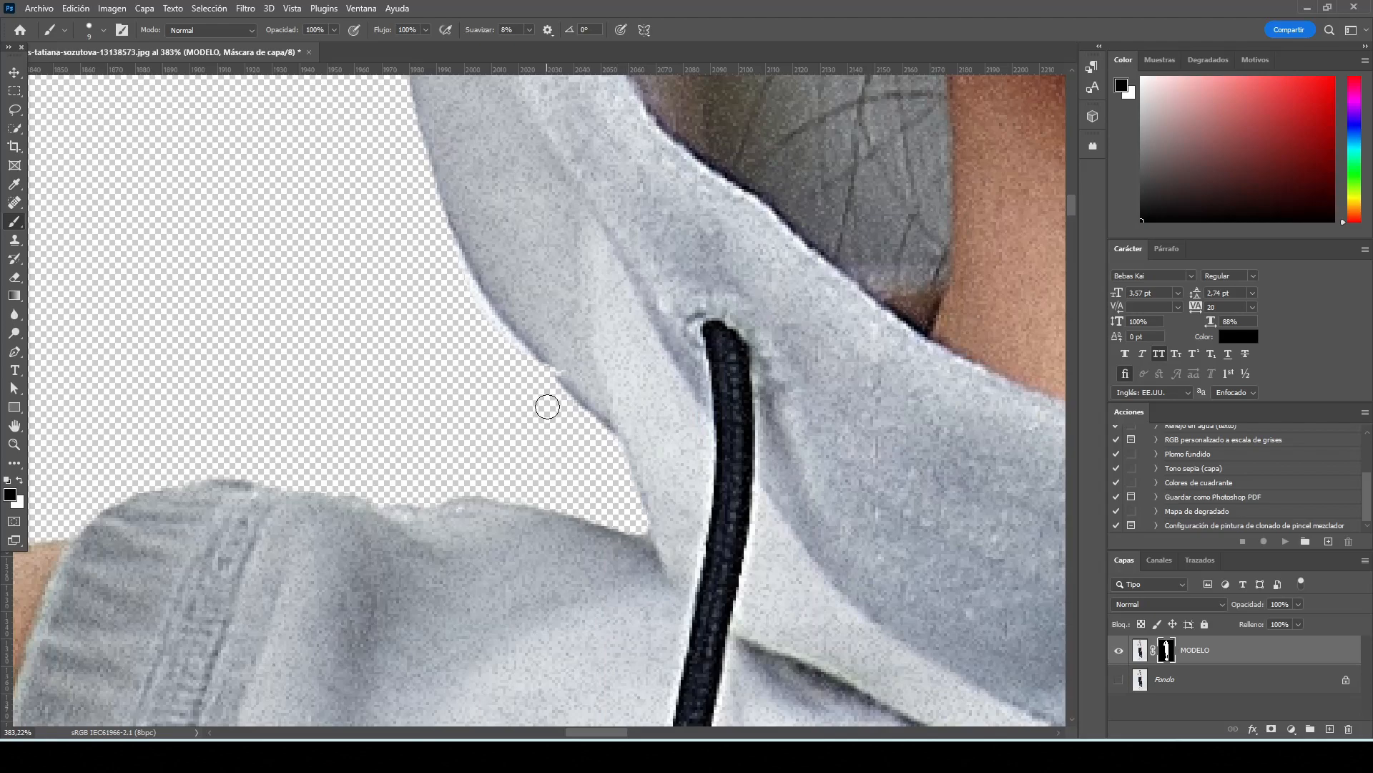
# Compare the whole cutout with the original photo by switching the Fondo layer on and off.
pyautogui.press('x')
pyautogui.scroll(-2, 487, 461)
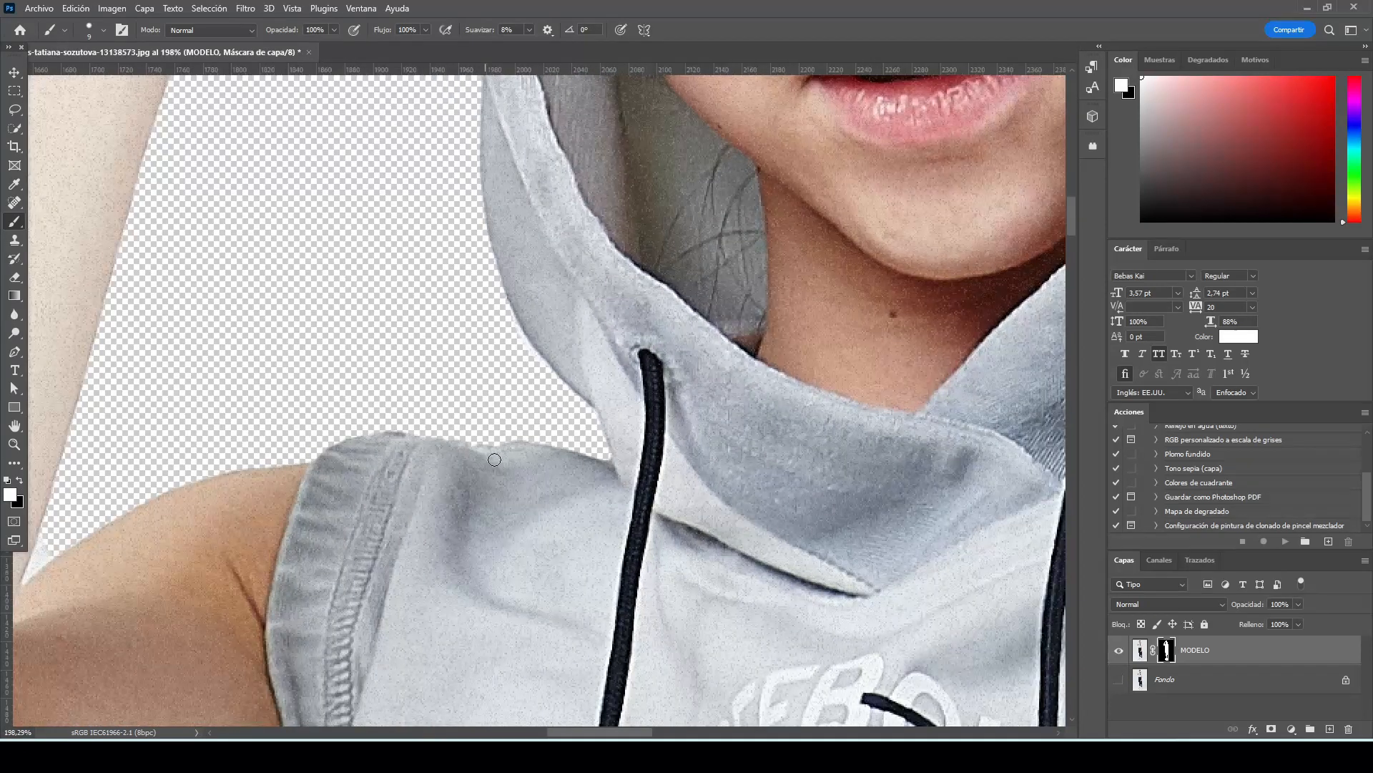
pyautogui.scroll(-5, 483, 447)
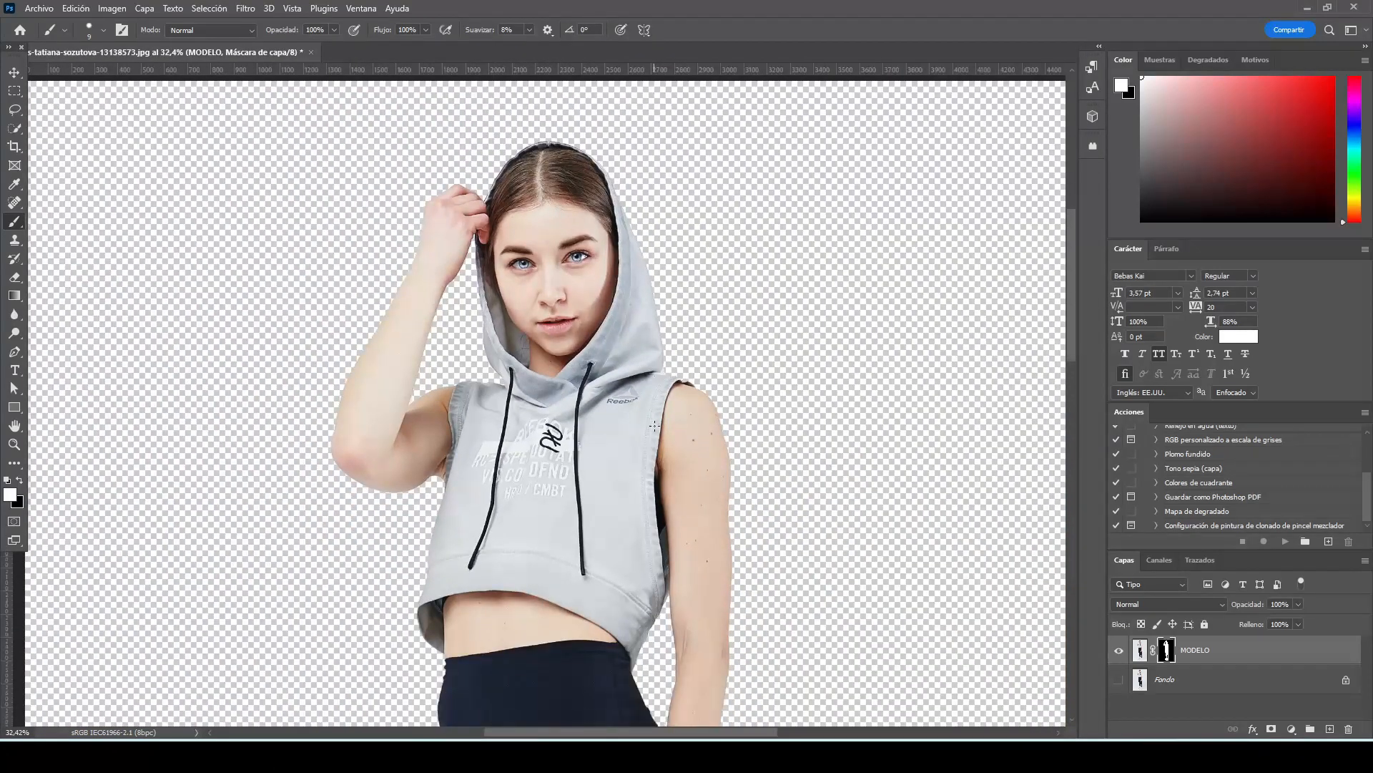
pyautogui.moveTo(654, 426); pyautogui.dragTo(608, 413)
pyautogui.click(1118, 680)
pyautogui.click(1117, 681)
pyautogui.click(1117, 680)
pyautogui.click(1118, 680)
pyautogui.click(1117, 680)
pyautogui.click(1117, 680)
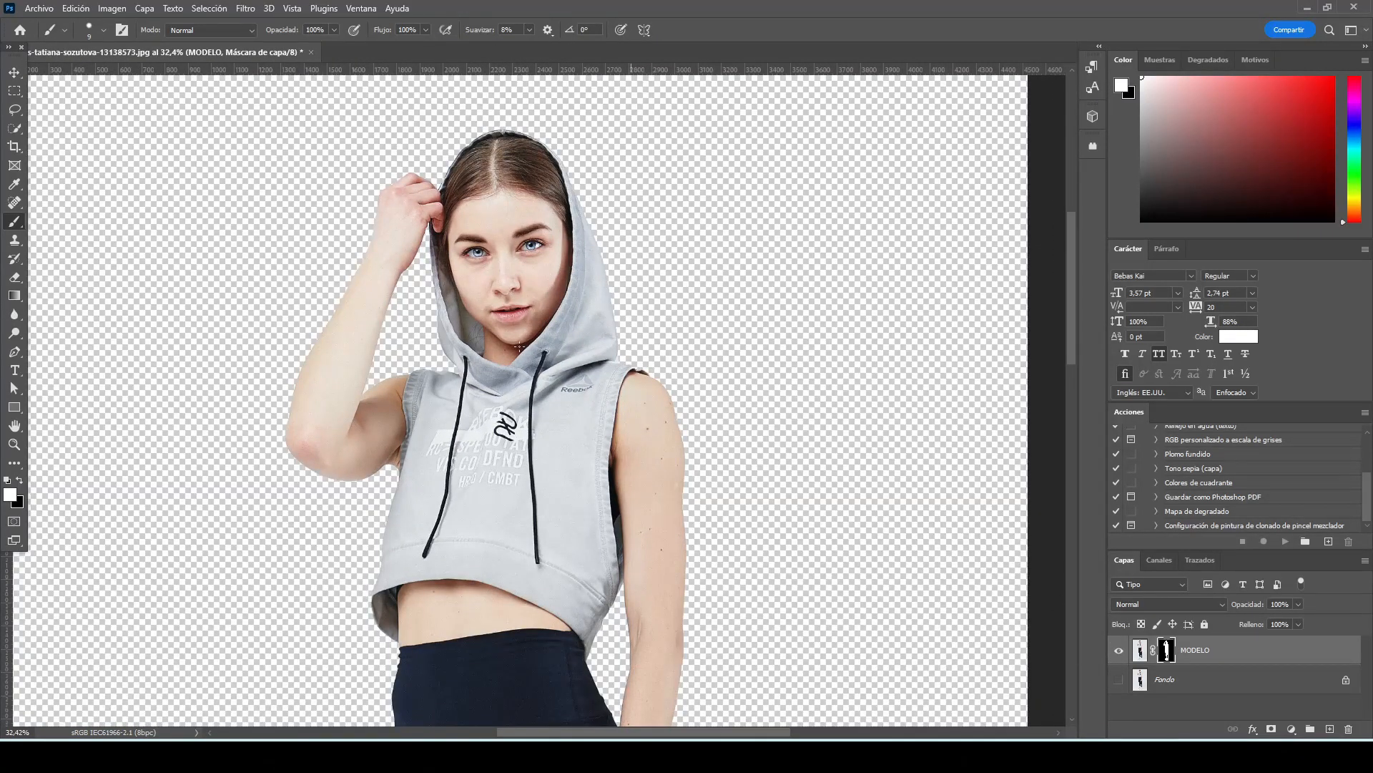
# Switch to the Move tool and make the Fondo layer visible behind the full figure again.
pyautogui.click(16, 72)
pyautogui.scroll(-2, 702, 346)
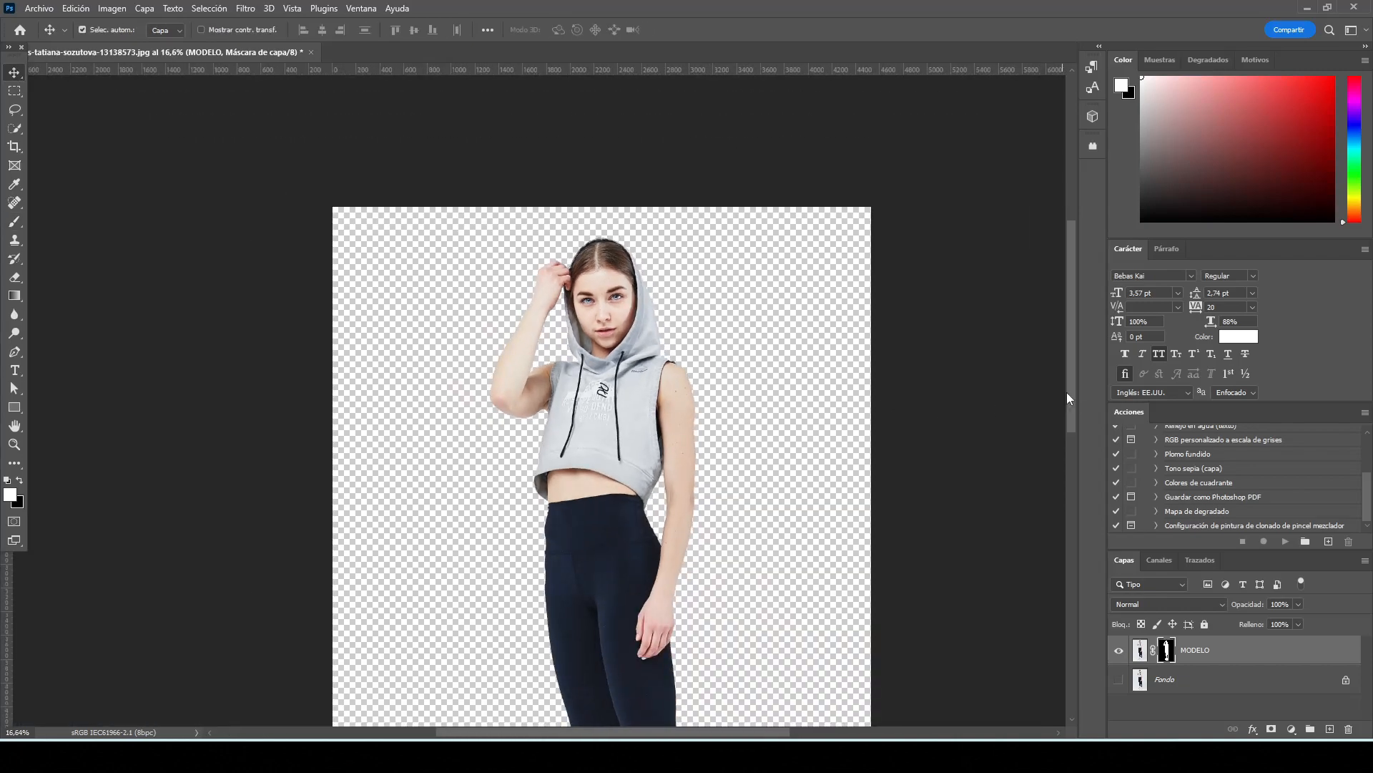
pyautogui.scroll(-3, 1072, 423)
pyautogui.click(1121, 681)
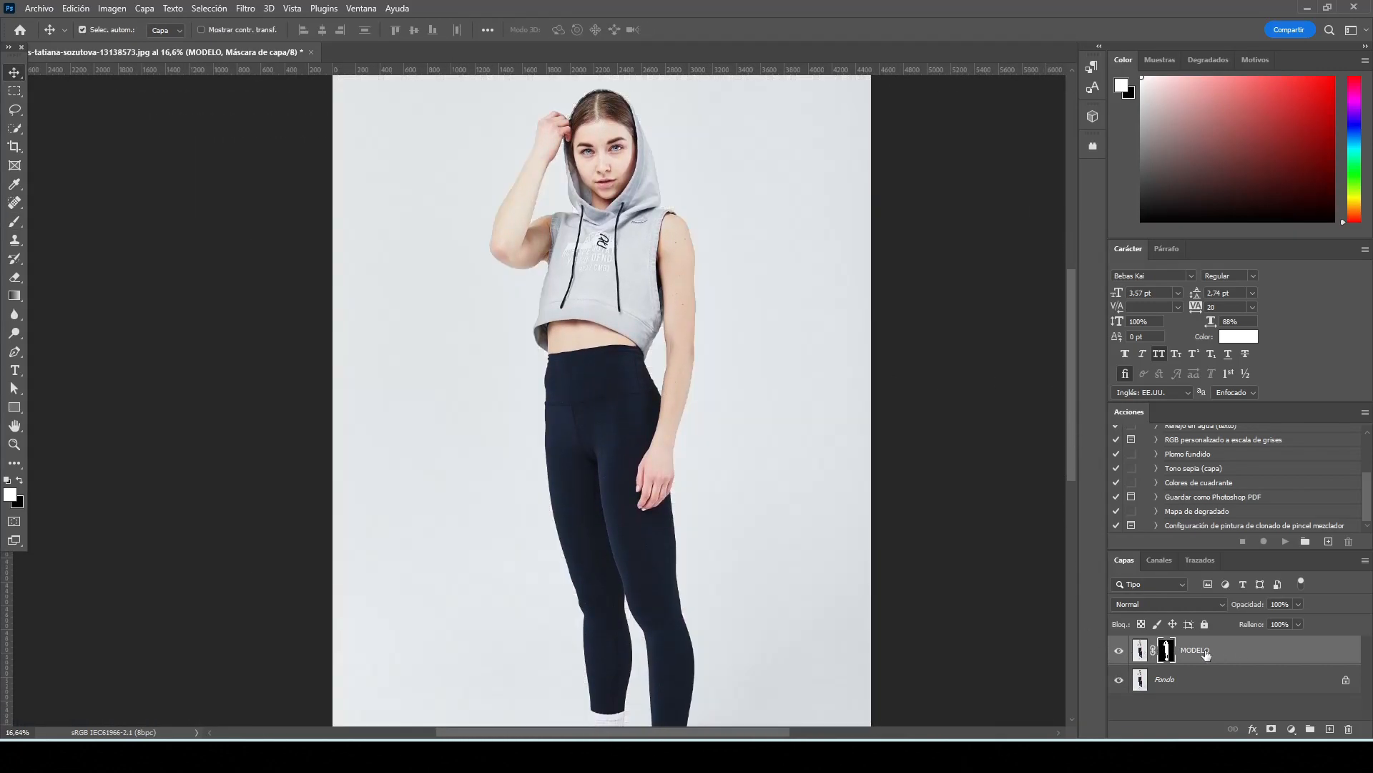
# Add the horizontal text "DO IT" in Bebas Kai beside the model's waist, above the MODELO layer.
pyautogui.click(14, 370)
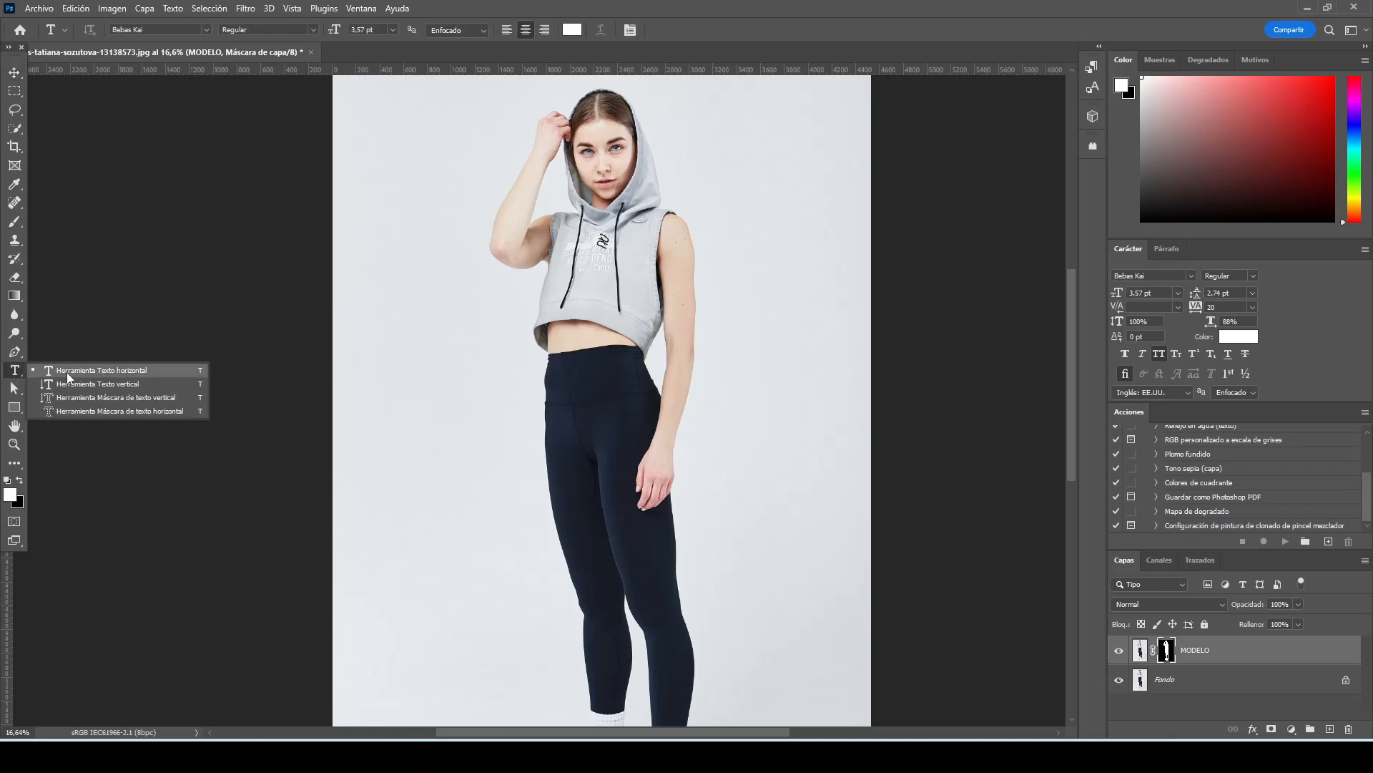
pyautogui.click(170, 375)
pyautogui.click(485, 395)
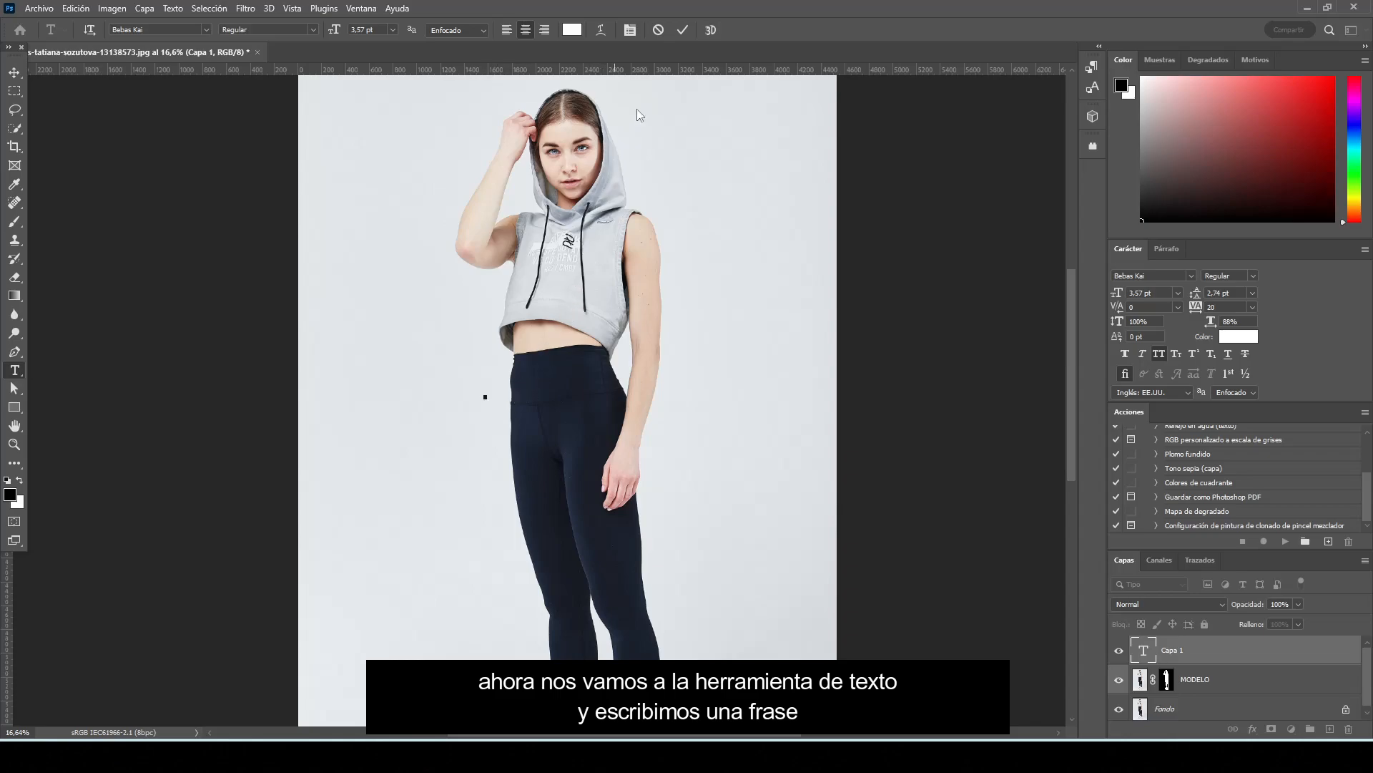
pyautogui.click(684, 32)
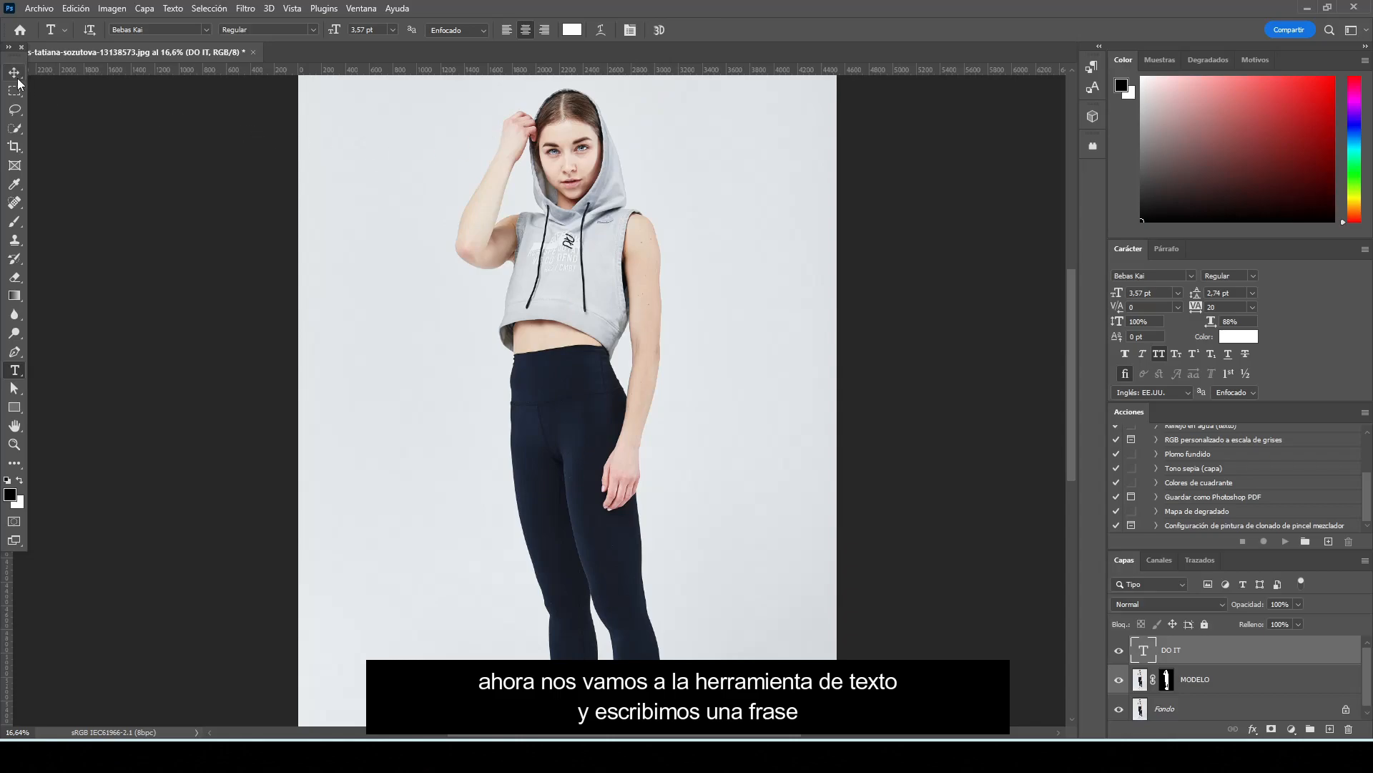
# Enlarge the DO IT text with Free Transform to about 1643 pt so it spans across the model's hips.
pyautogui.hotkey('ctrl', 't')
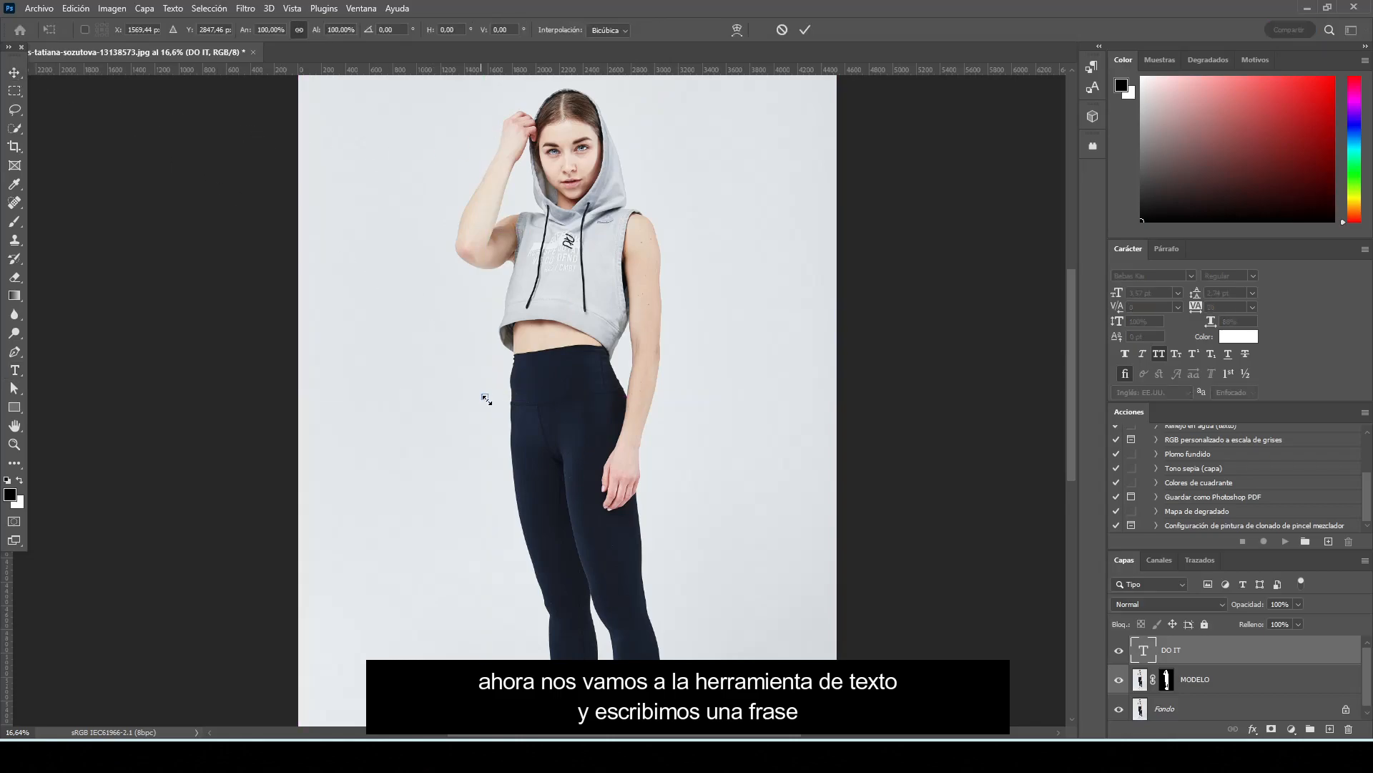
pyautogui.moveTo(488, 403); pyautogui.dragTo(620, 533)
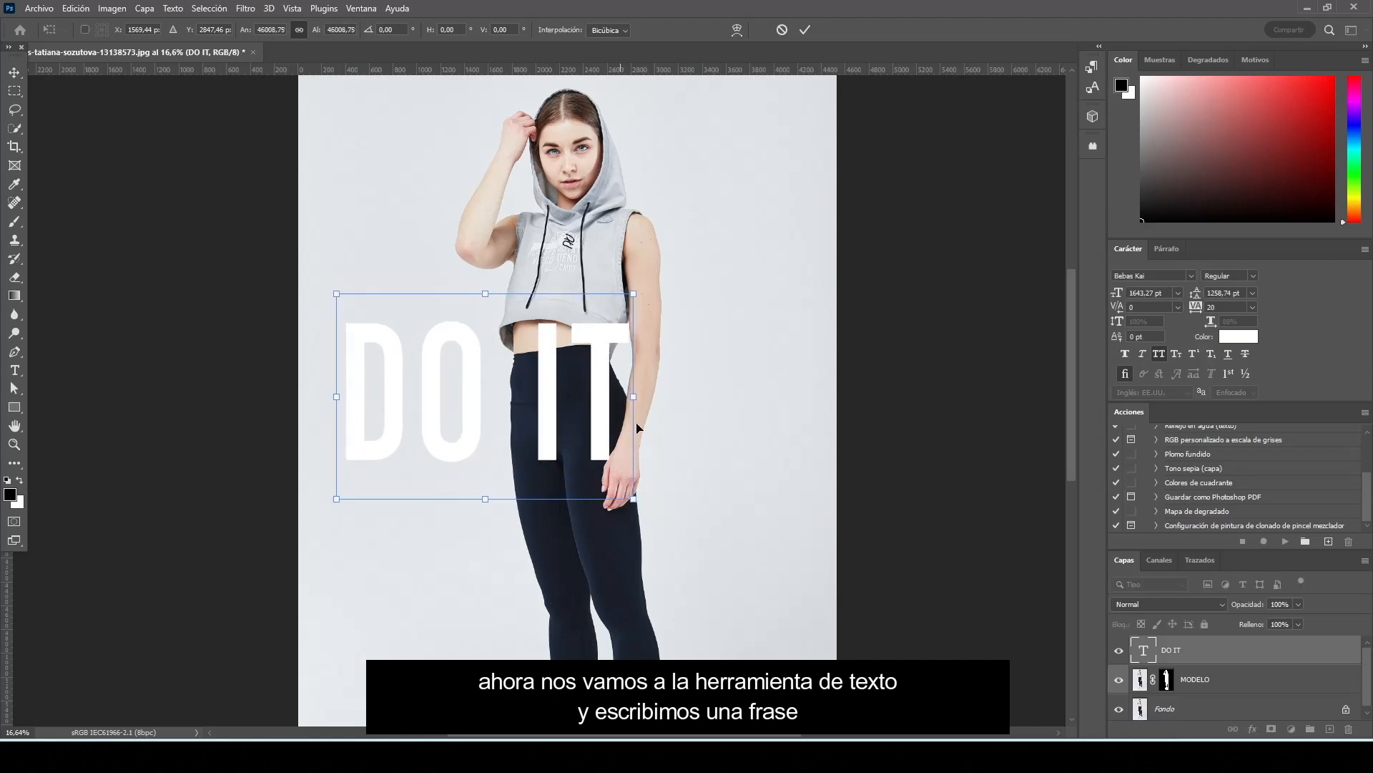
pyautogui.click(805, 30)
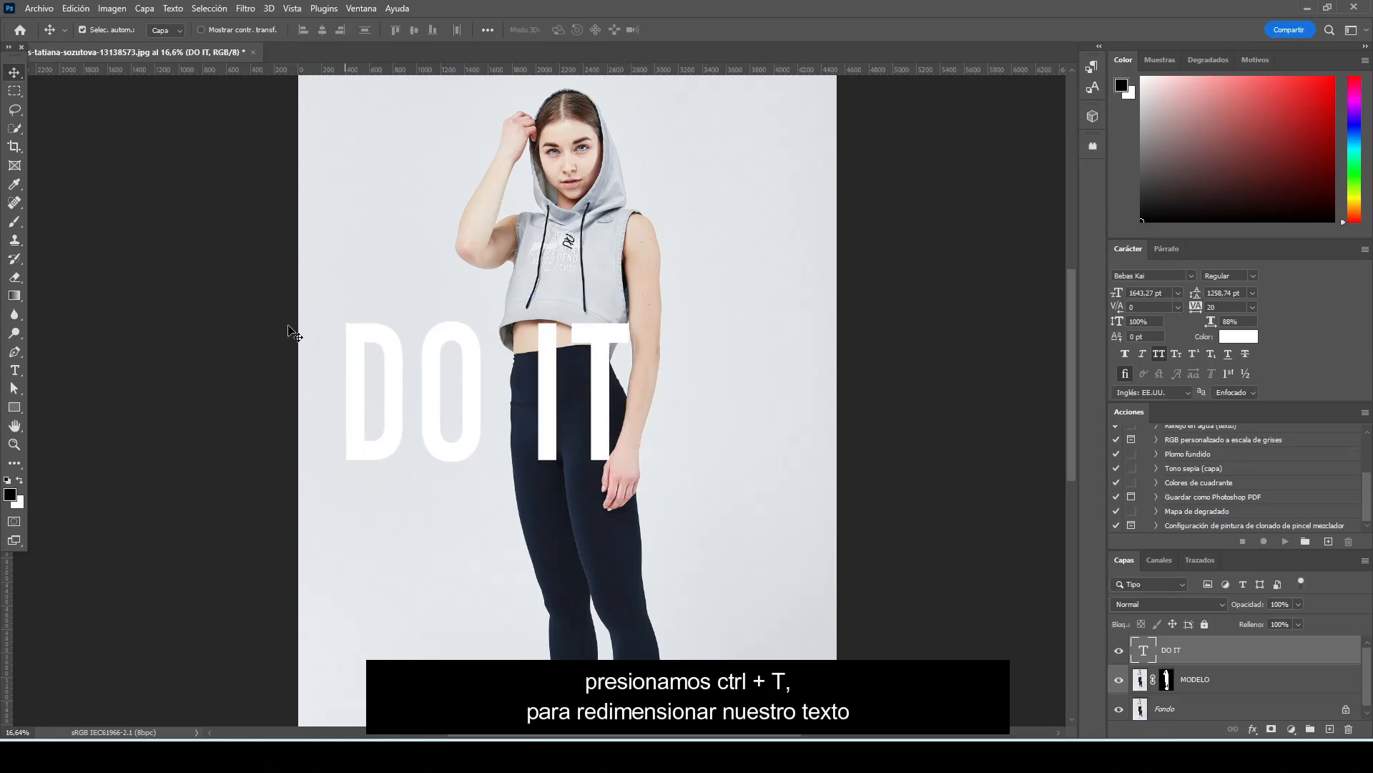
# Insert "JUST" as a separate line above DO IT in the text layer.
pyautogui.click(15, 369)
pyautogui.click(352, 398)
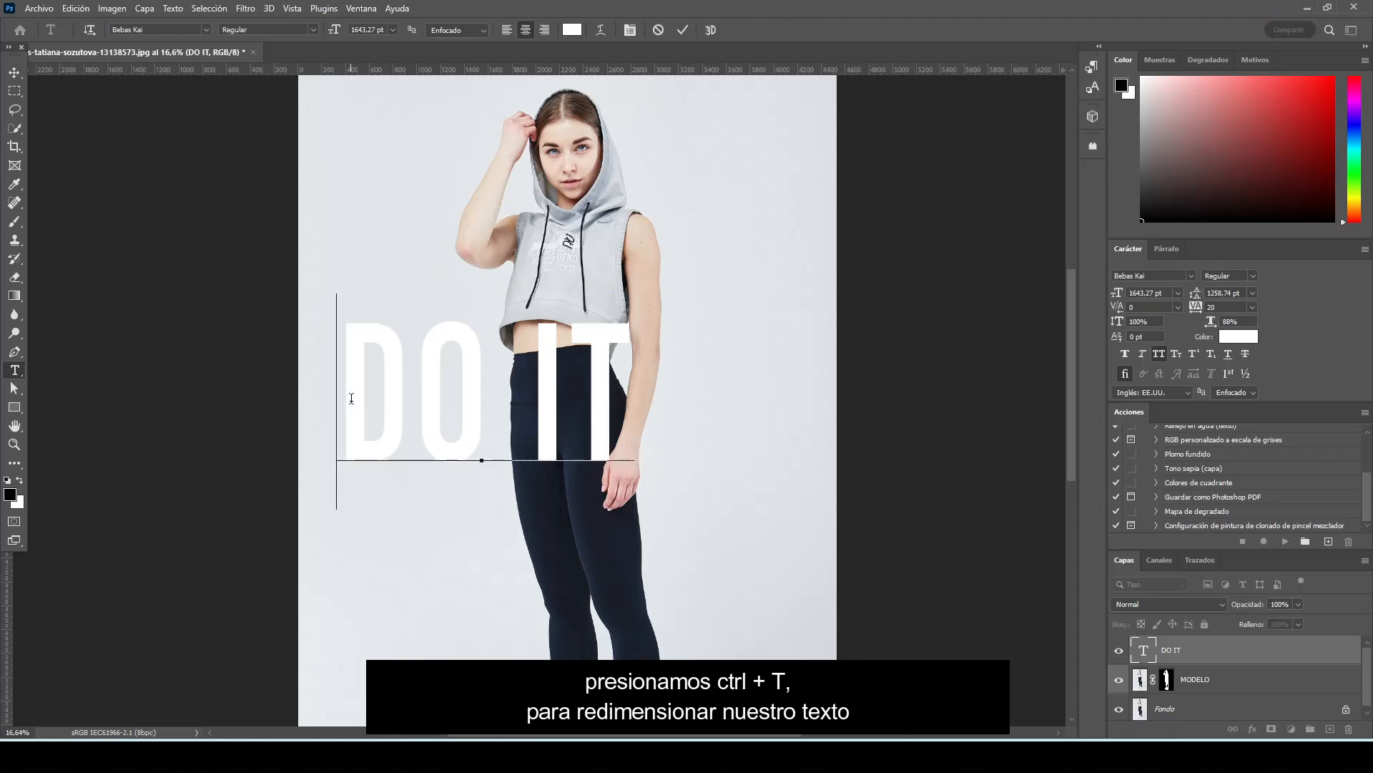
pyautogui.write('JUST')
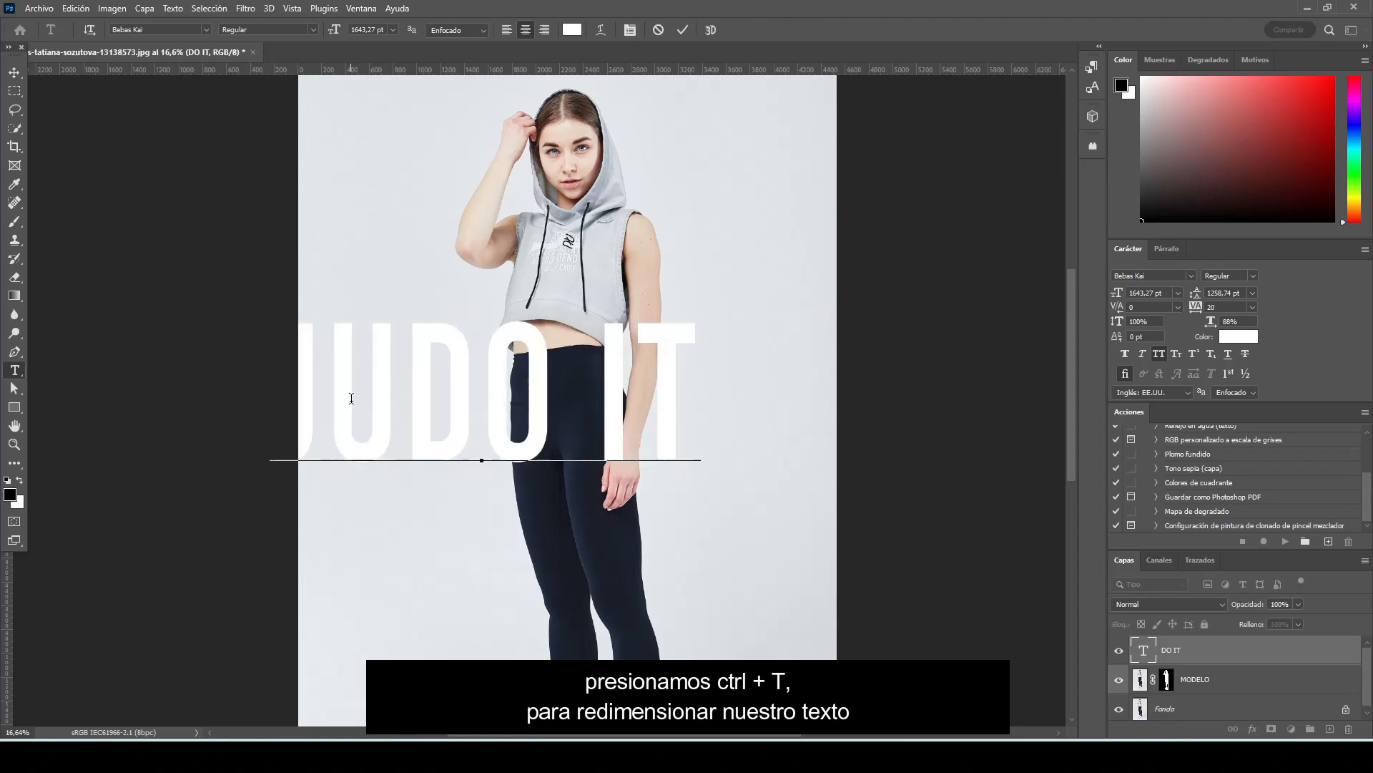
pyautogui.press('Return')
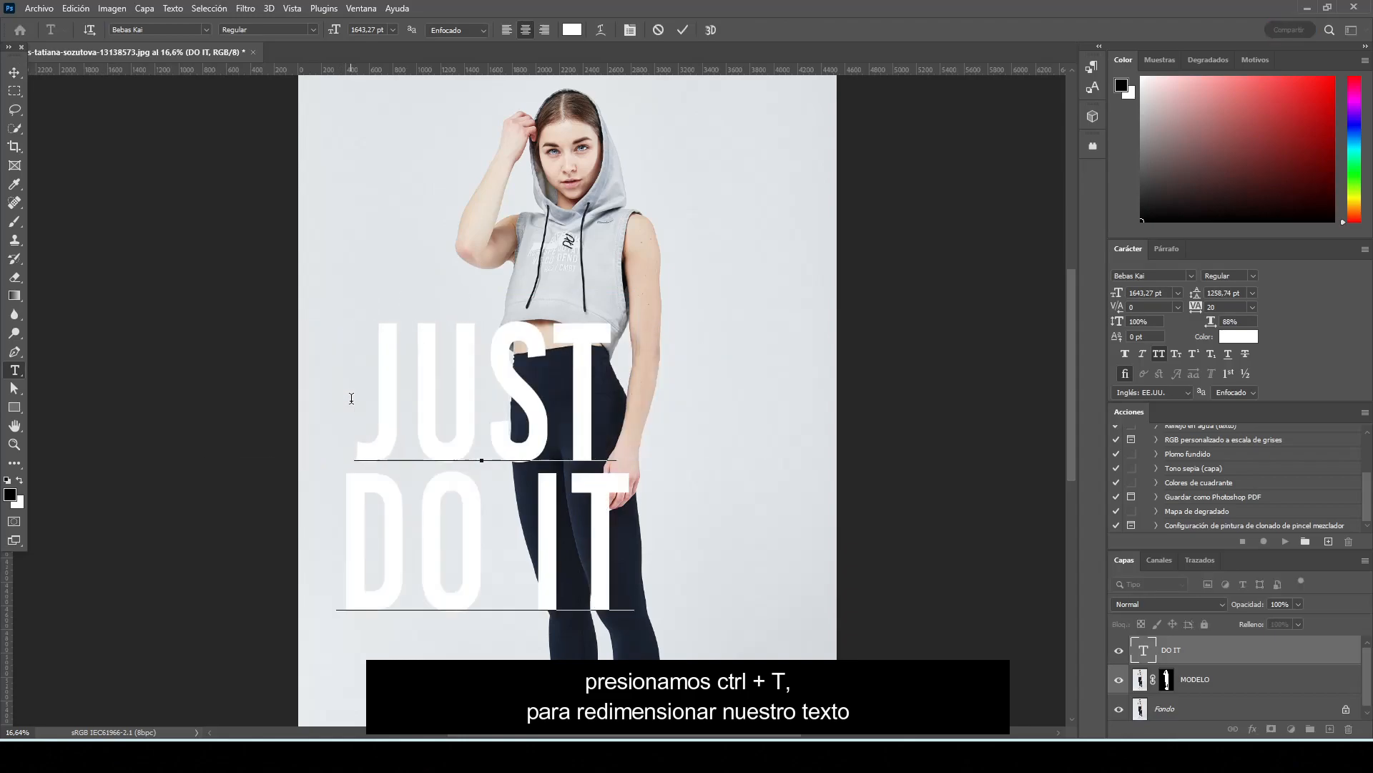
# Recolour both lines of the JUST DO IT text to black (#000000) and commit the text edit.
pyautogui.moveTo(368, 401); pyautogui.dragTo(606, 542)
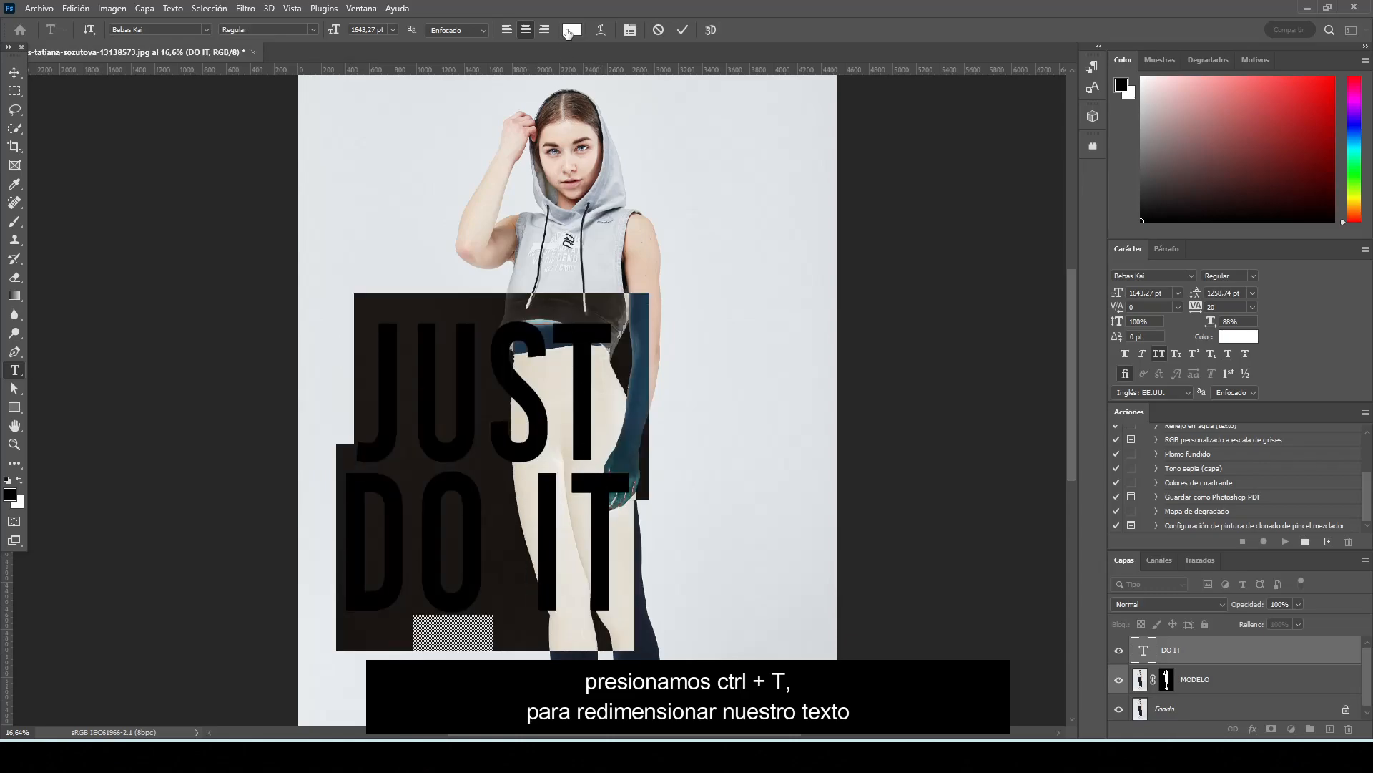
pyautogui.click(573, 30)
pyautogui.moveTo(936, 268); pyautogui.dragTo(873, 364)
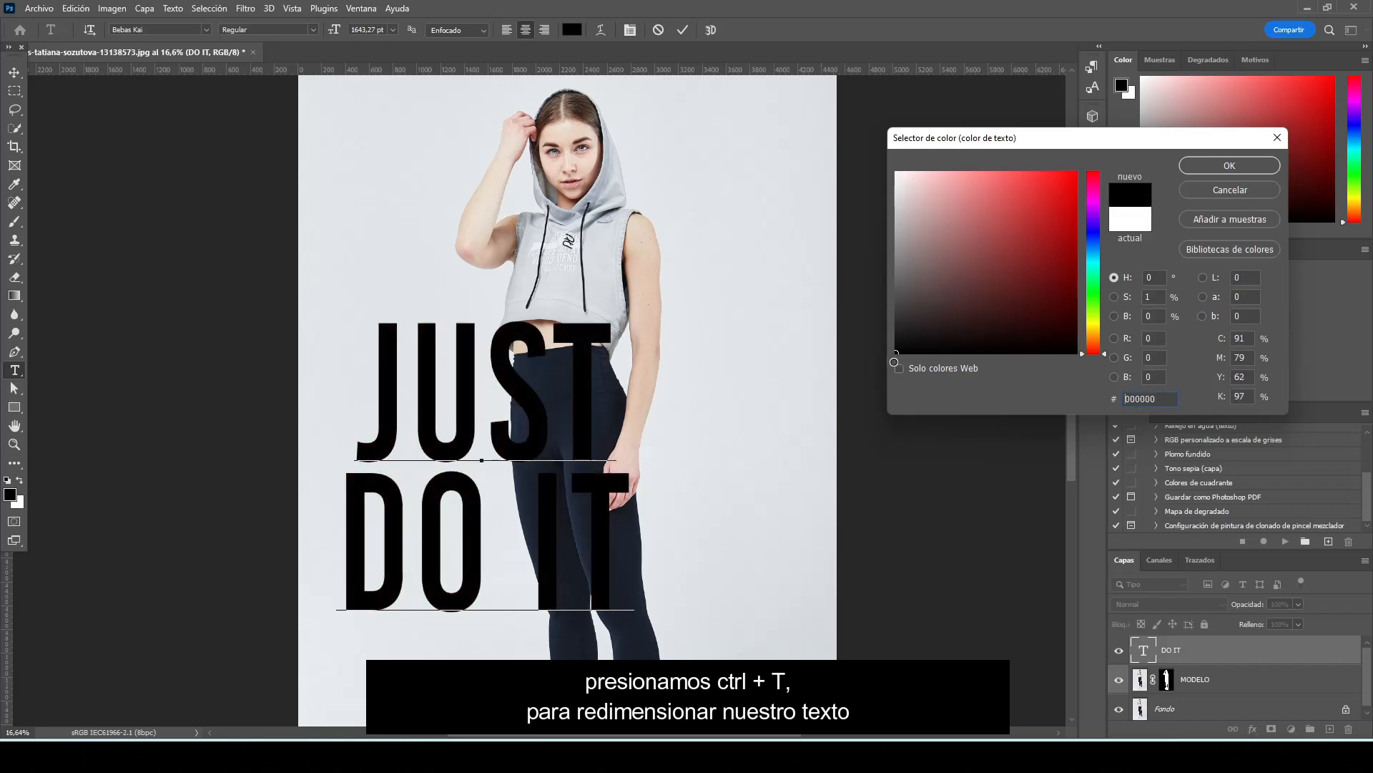
pyautogui.click(1189, 171)
pyautogui.click(677, 30)
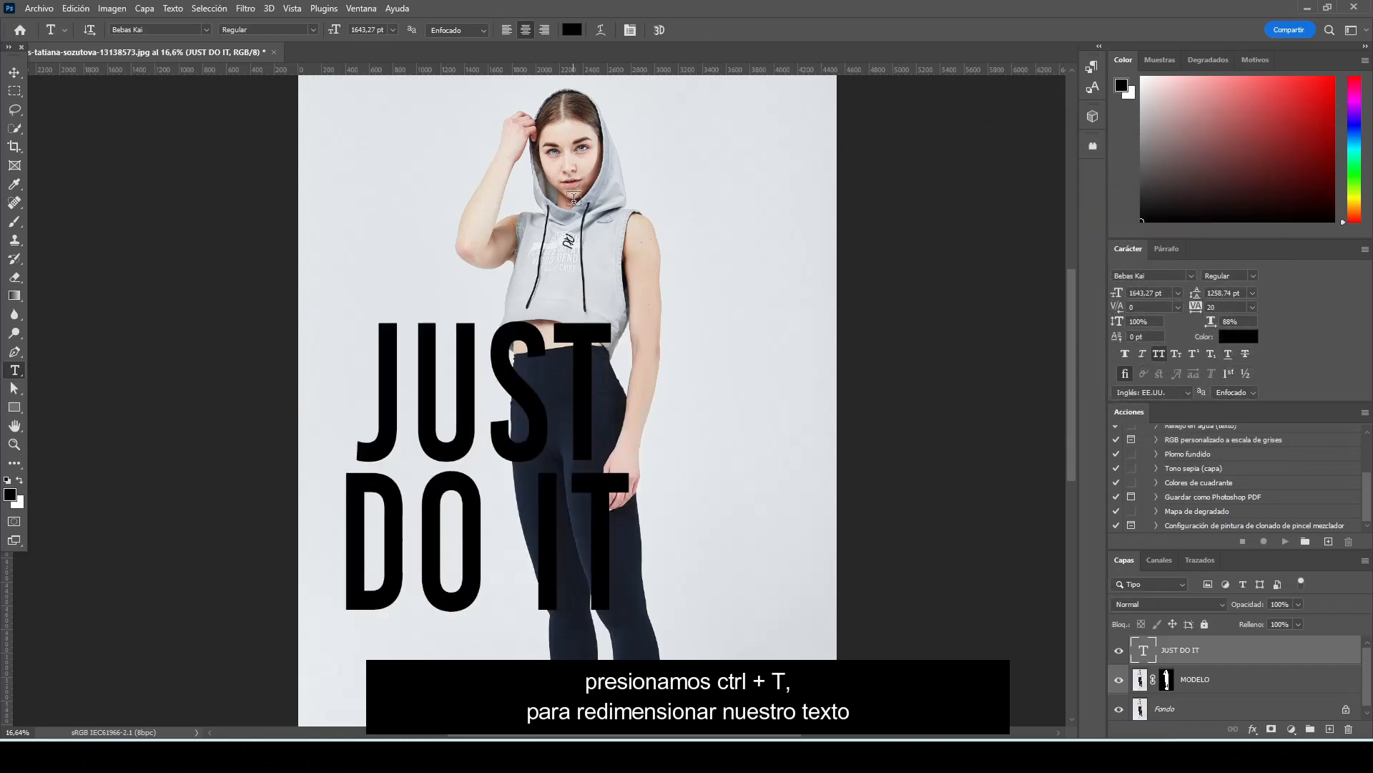
# Centre the JUST DO IT text over the model and enlarge it with Free Transform to about 2109 pt.
pyautogui.click(19, 78)
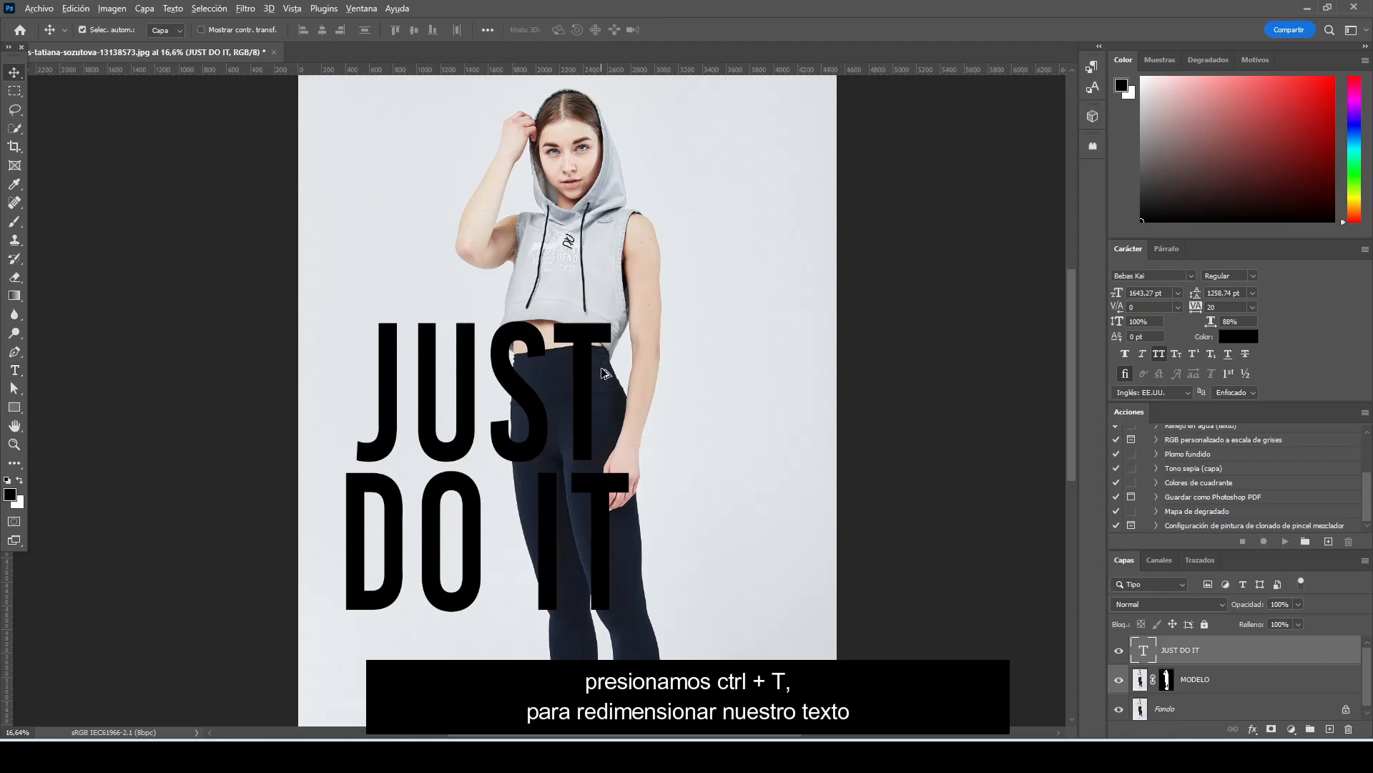
pyautogui.scroll(-4, 610, 370)
pyautogui.scroll(1, 611, 371)
pyautogui.hotkey('ctrl', 't')
pyautogui.moveTo(553, 350); pyautogui.dragTo(618, 340)
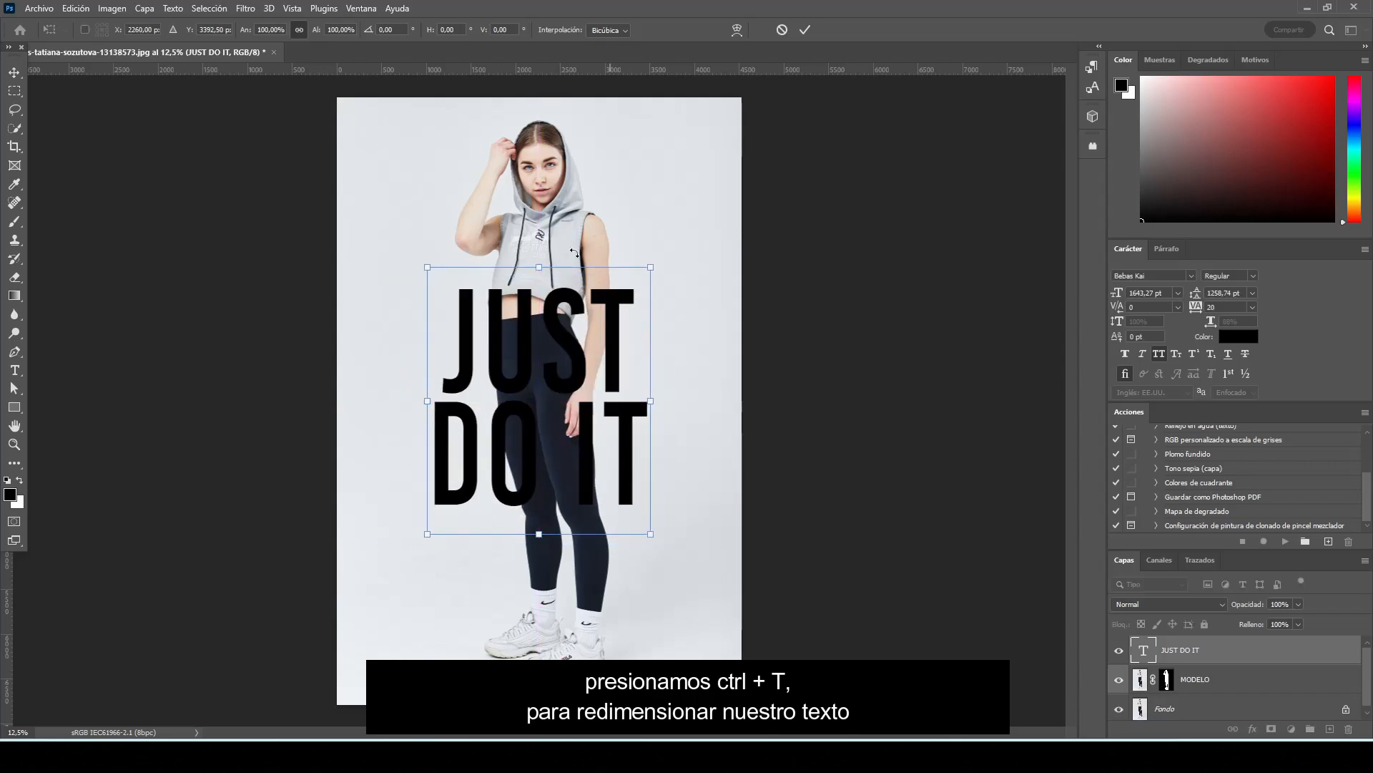
pyautogui.moveTo(542, 263); pyautogui.dragTo(538, 226)
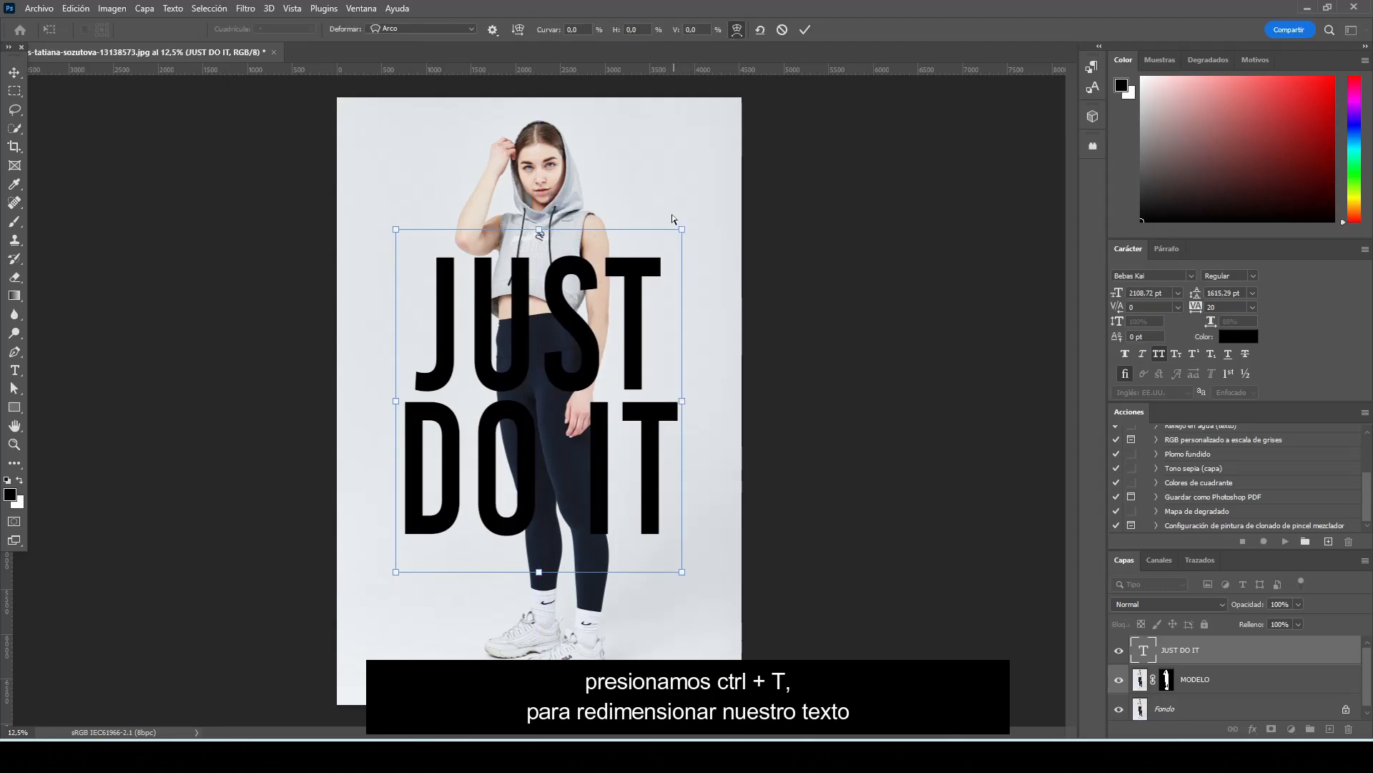
pyautogui.click(805, 30)
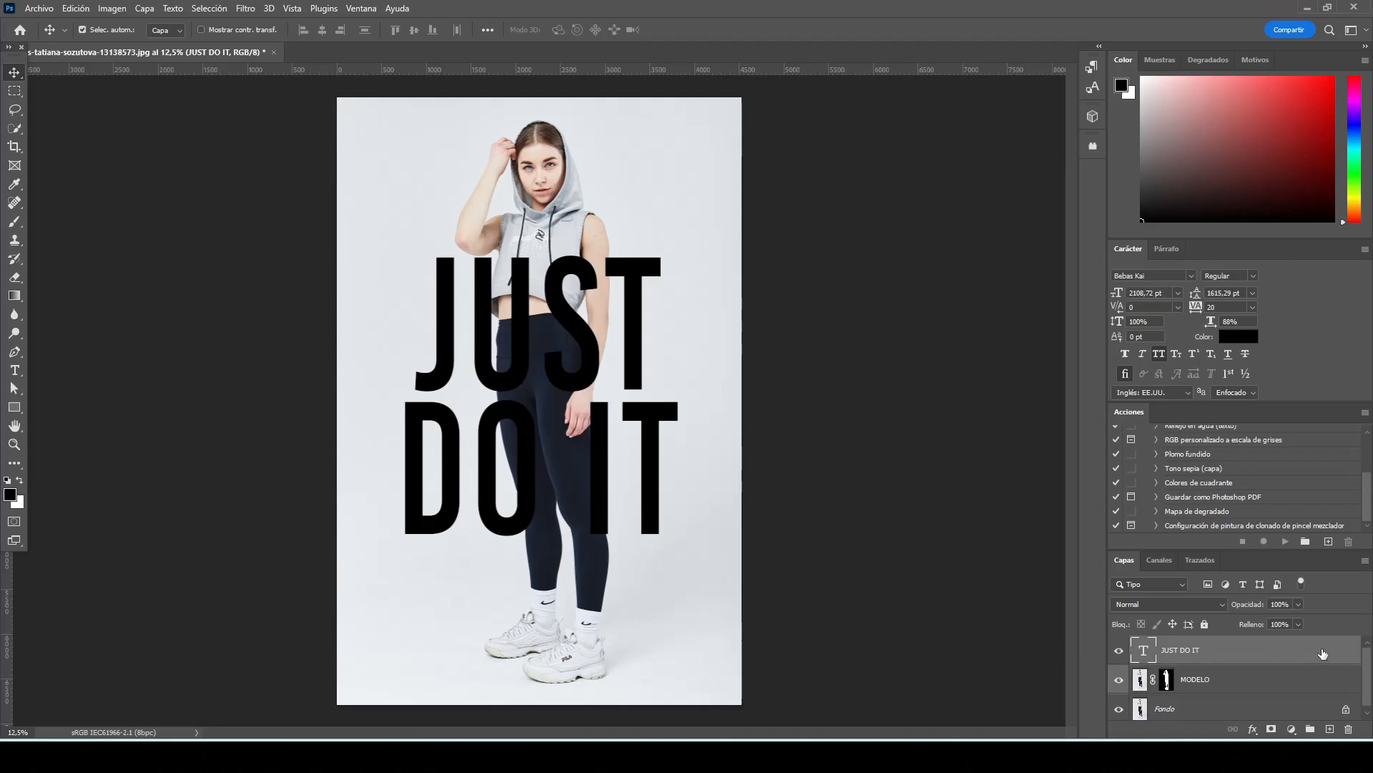
# Duplicate the JUST DO IT text layer and place the copy between the MODELO and Fondo layers.
pyautogui.moveTo(1330, 652); pyautogui.dragTo(1331, 729)
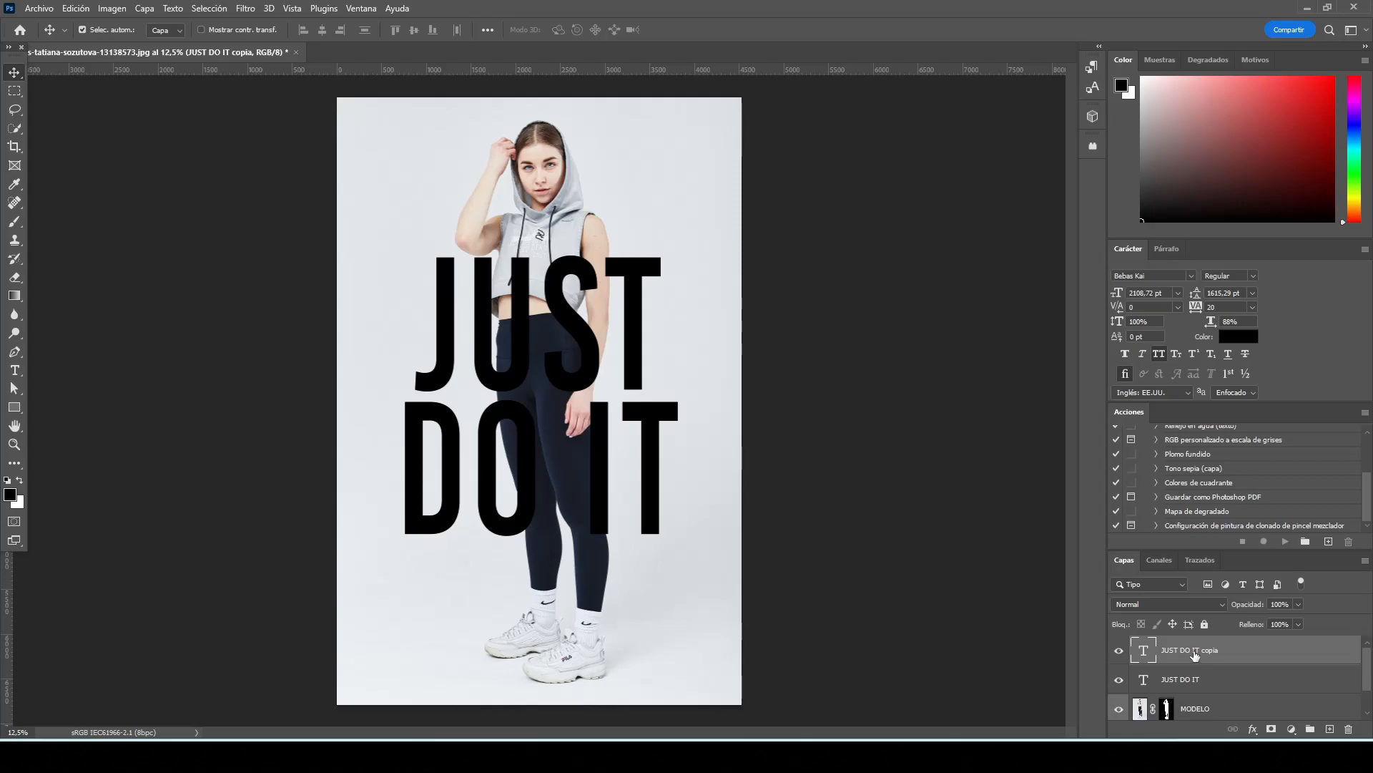
pyautogui.moveTo(1194, 656); pyautogui.dragTo(1224, 692)
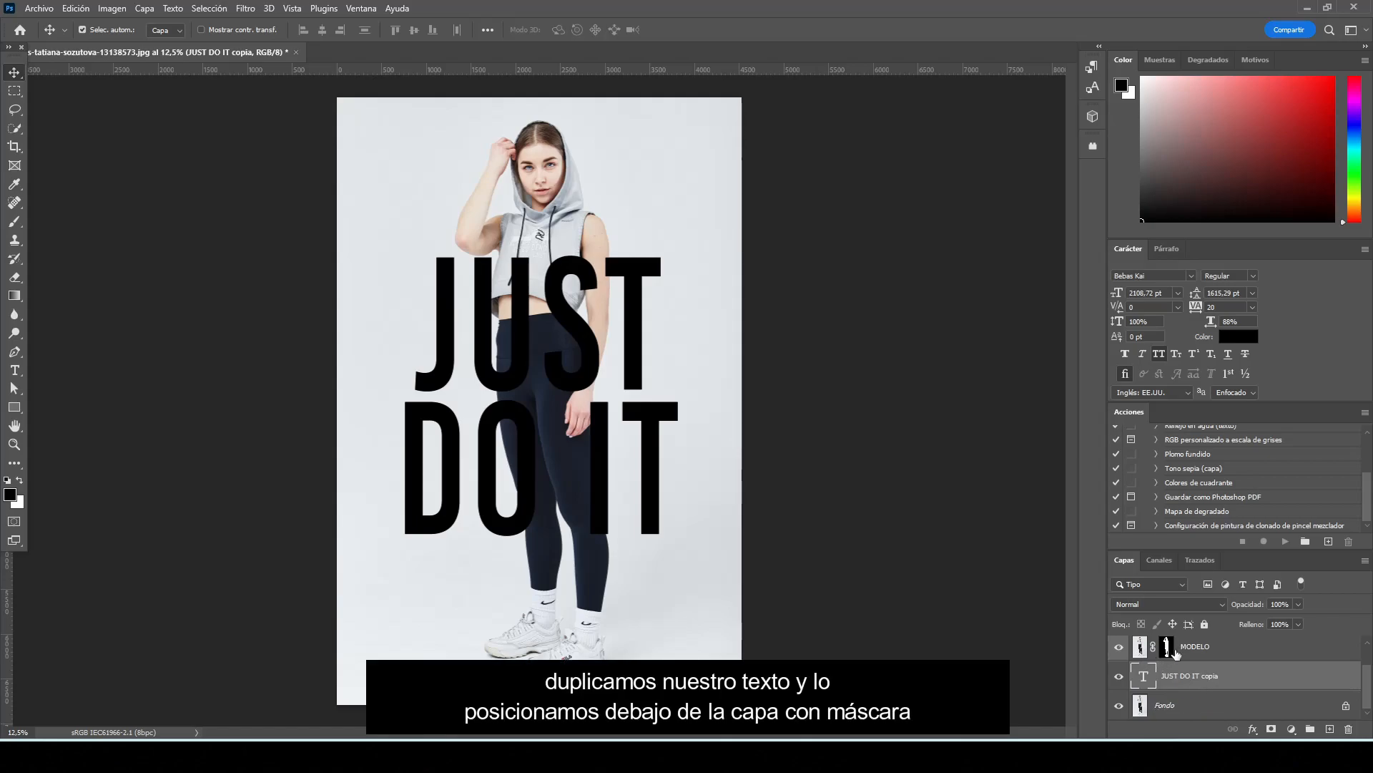
pyautogui.scroll(1, 1202, 678)
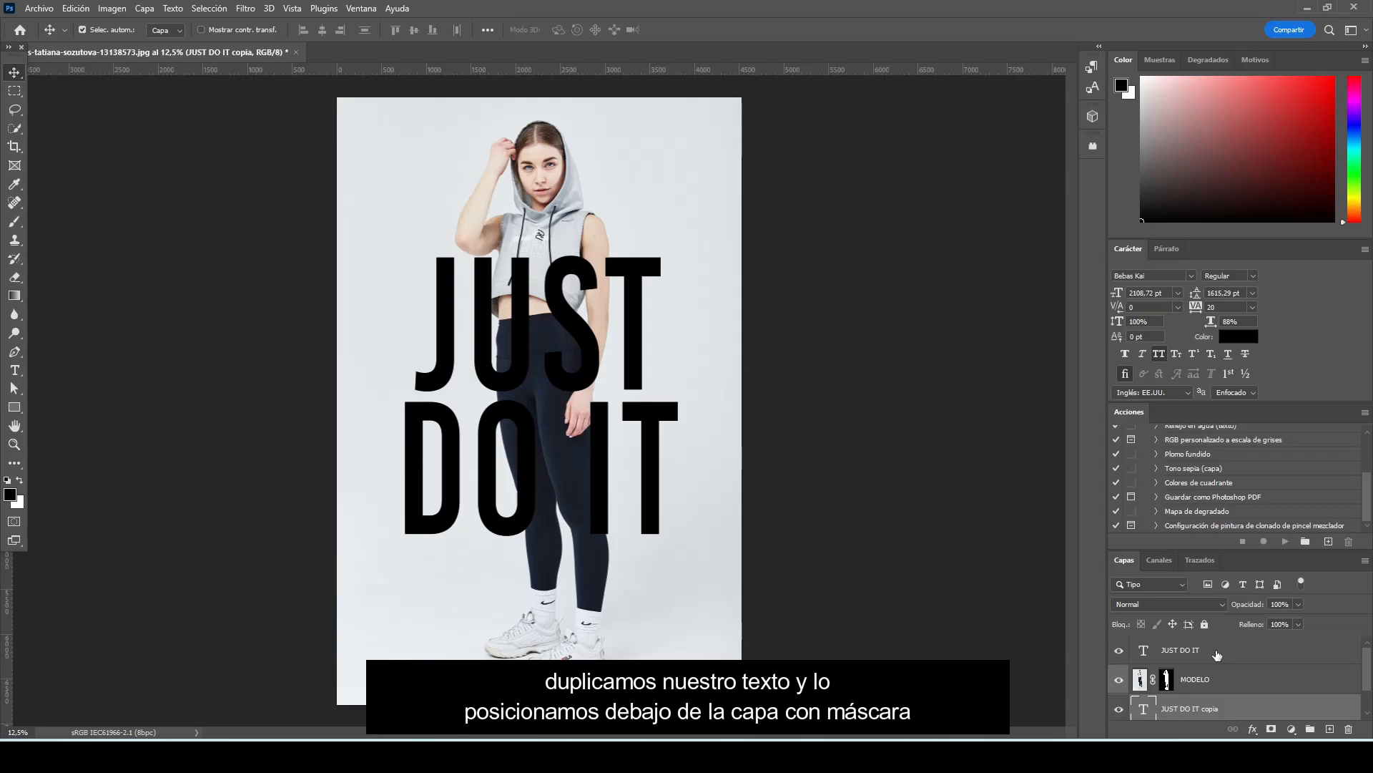
# Reduce the upper JUST DO IT layer's fill to 0% and give it a 5 px white outside stroke.
pyautogui.click(1217, 654)
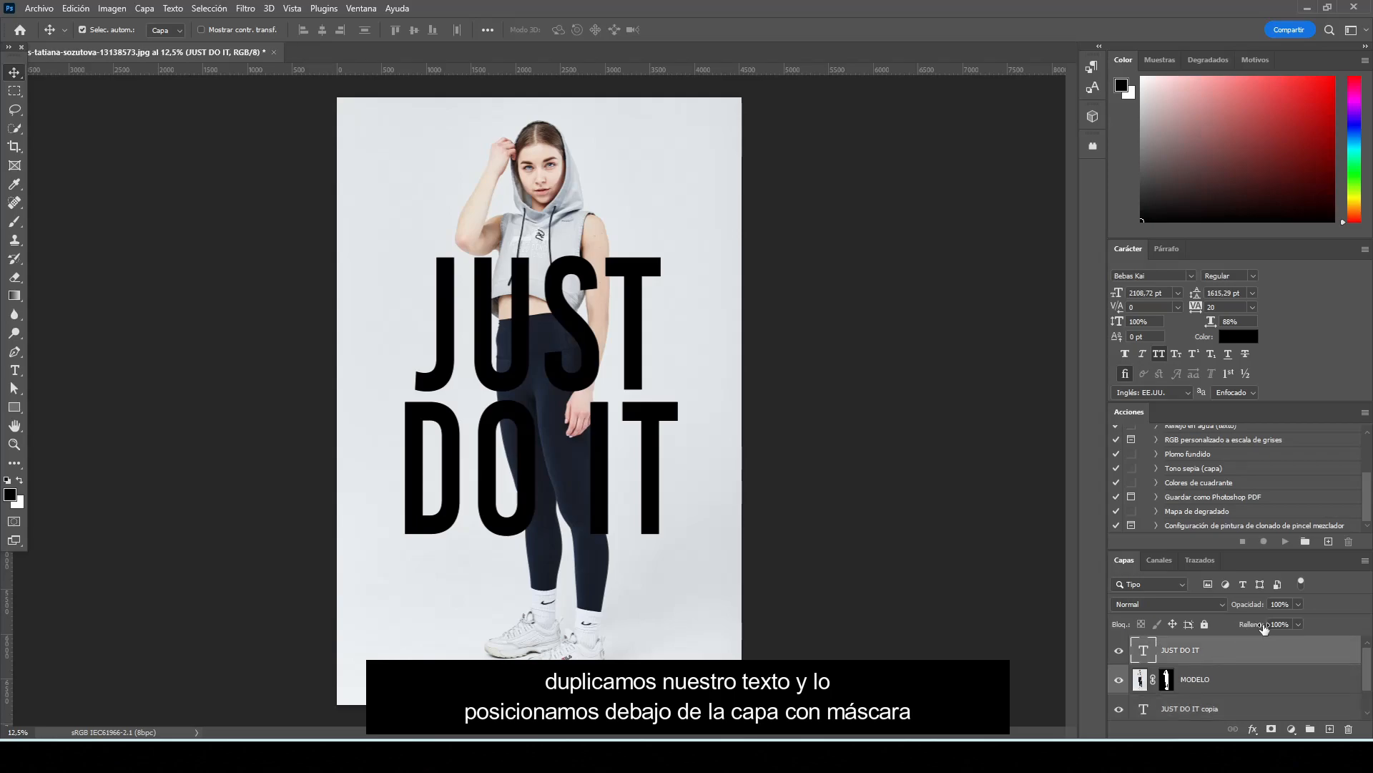
pyautogui.moveTo(1247, 628); pyautogui.dragTo(1129, 626)
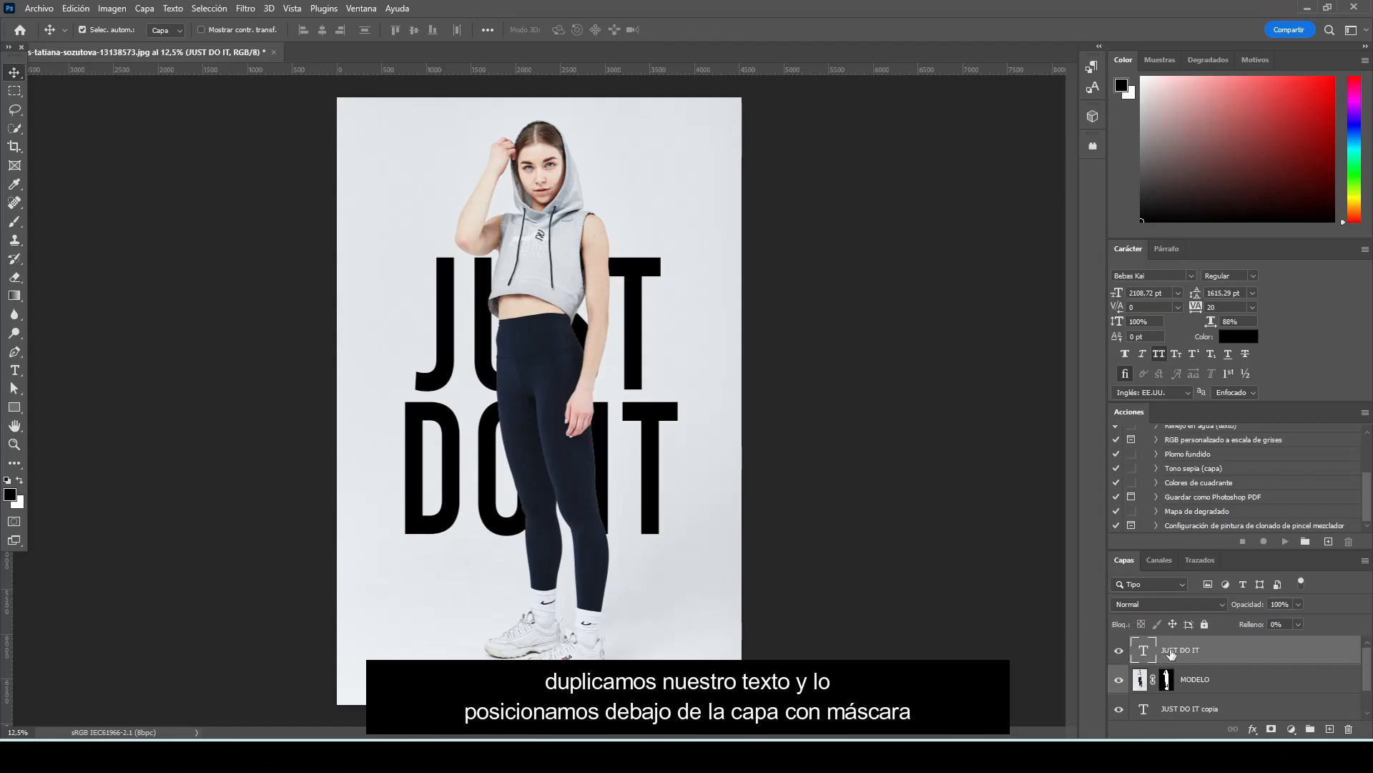
pyautogui.click(1252, 729)
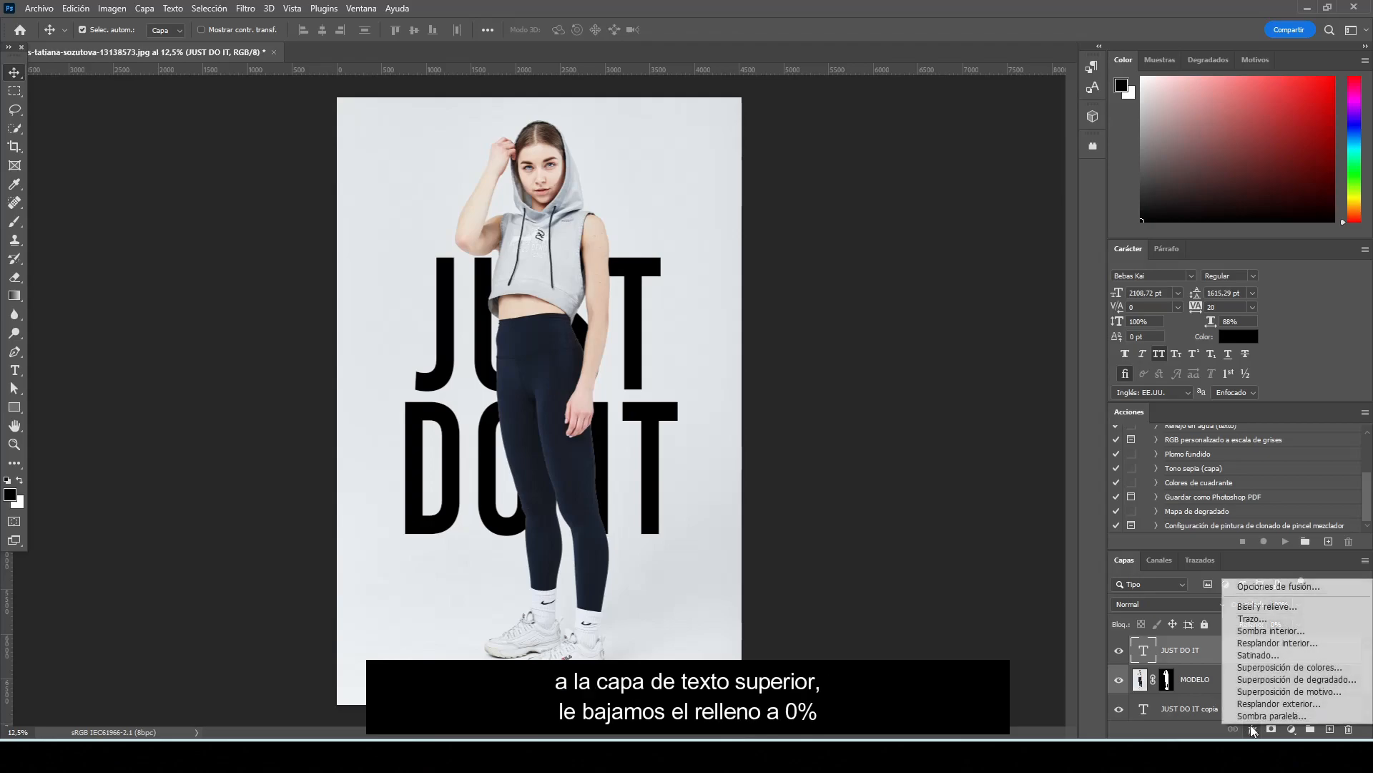
pyautogui.click(1272, 621)
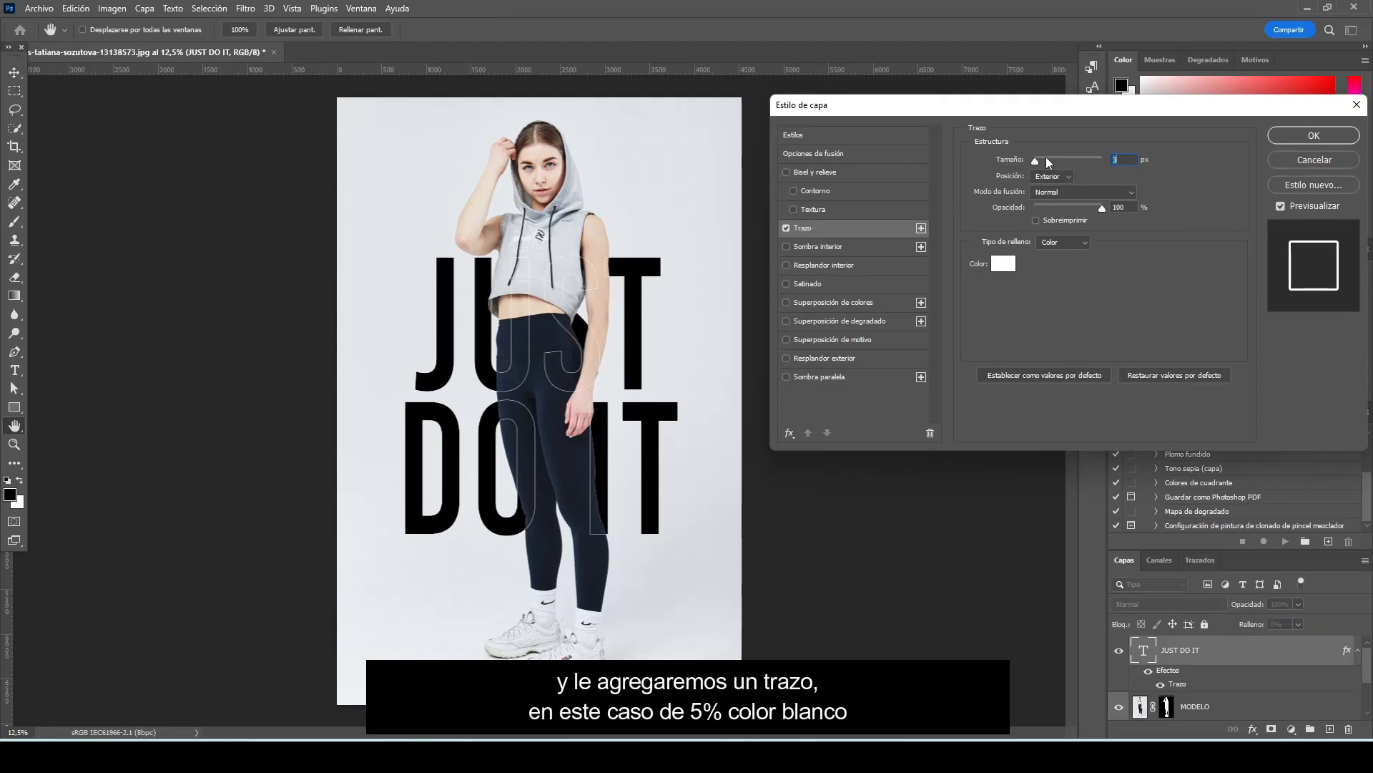
pyautogui.moveTo(1038, 164); pyautogui.dragTo(1040, 165)
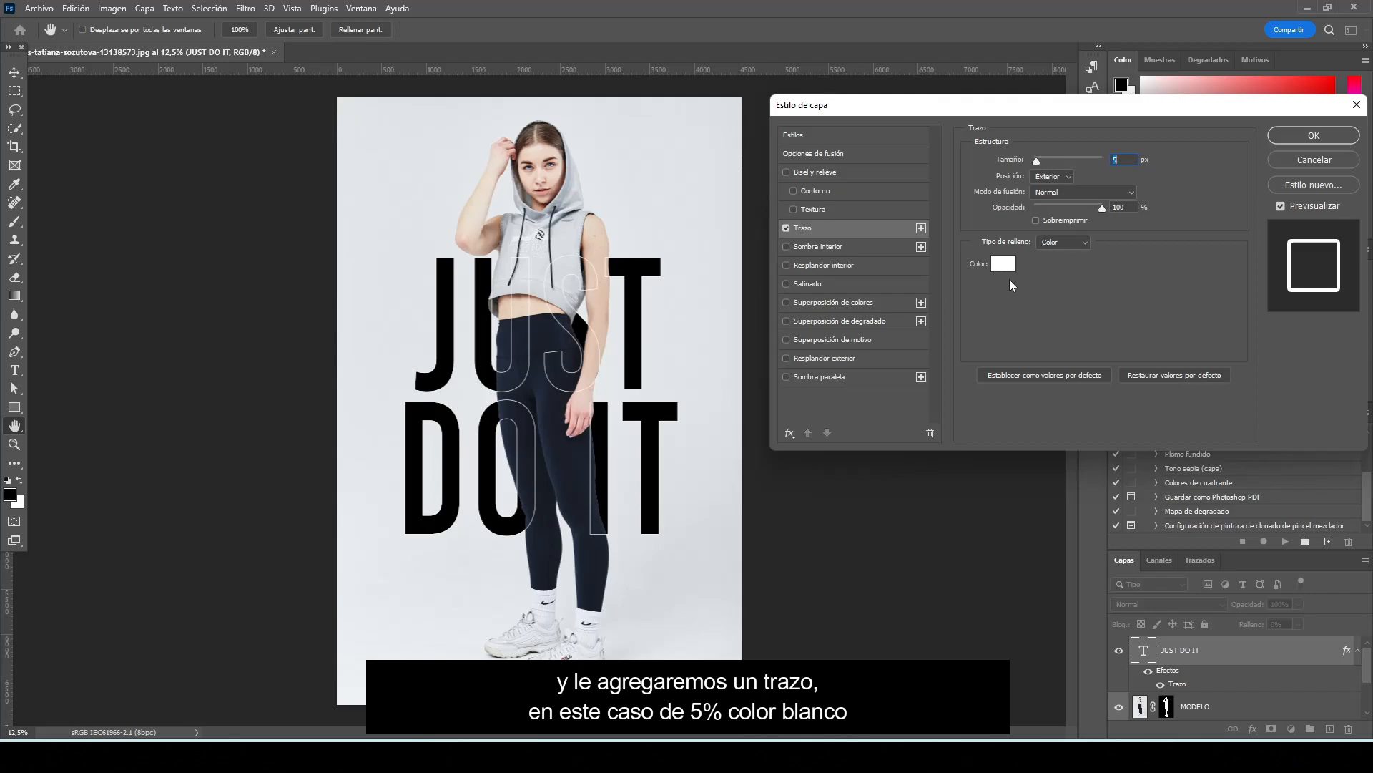
pyautogui.click(1297, 139)
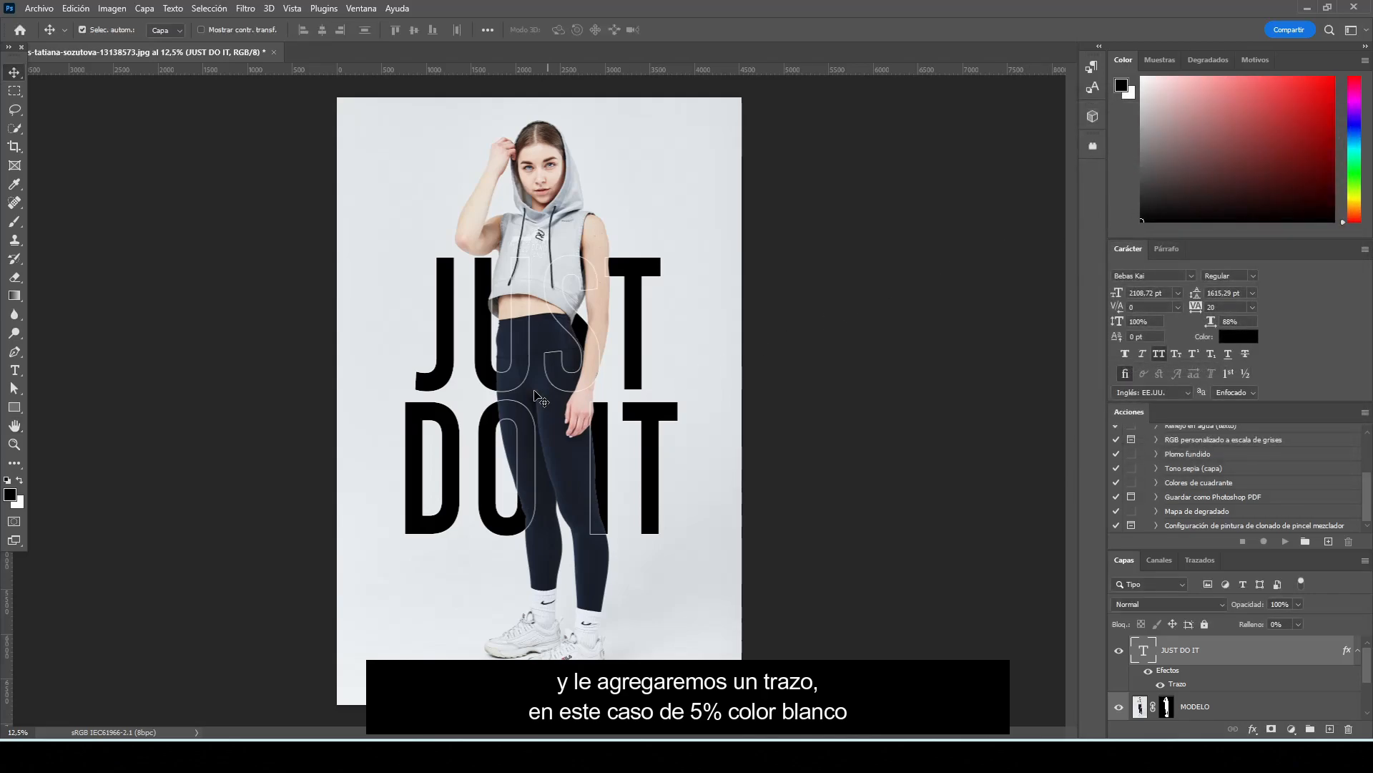
# Link the JUST DO IT layer with its copy below the MODELO layer.
pyautogui.scroll(2, 535, 394)
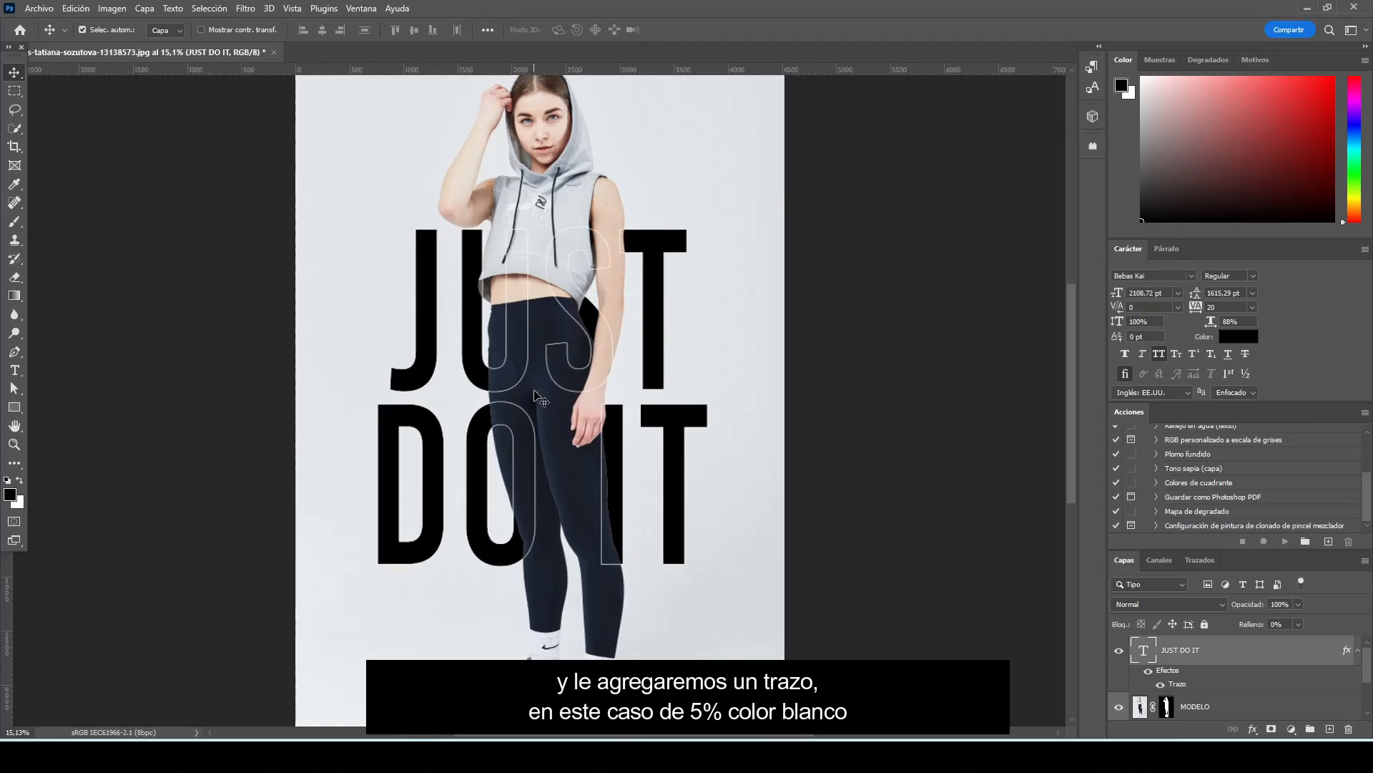
pyautogui.scroll(1, 535, 392)
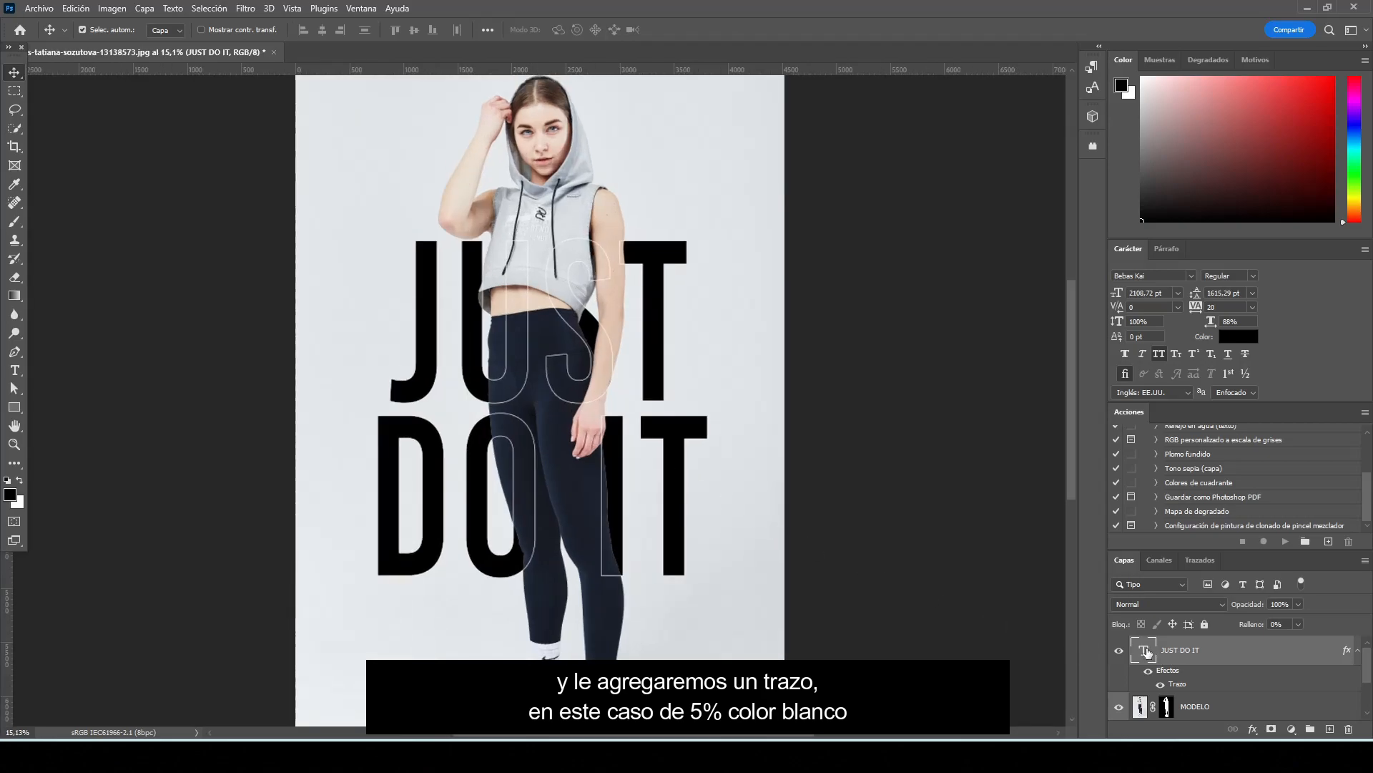
pyautogui.scroll(-2, 1173, 654)
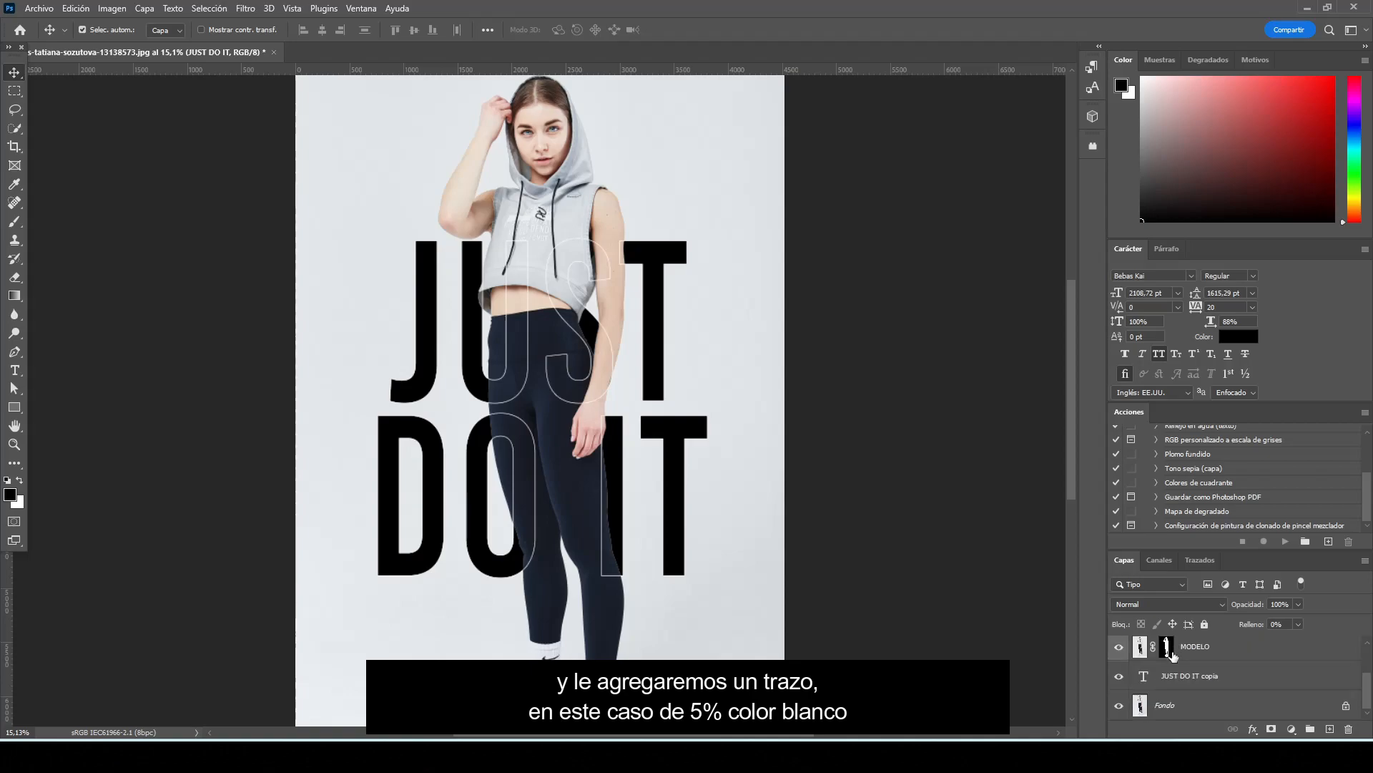
pyautogui.keyDown('ctrl'); pyautogui.click(1191, 682); pyautogui.keyUp('ctrl')
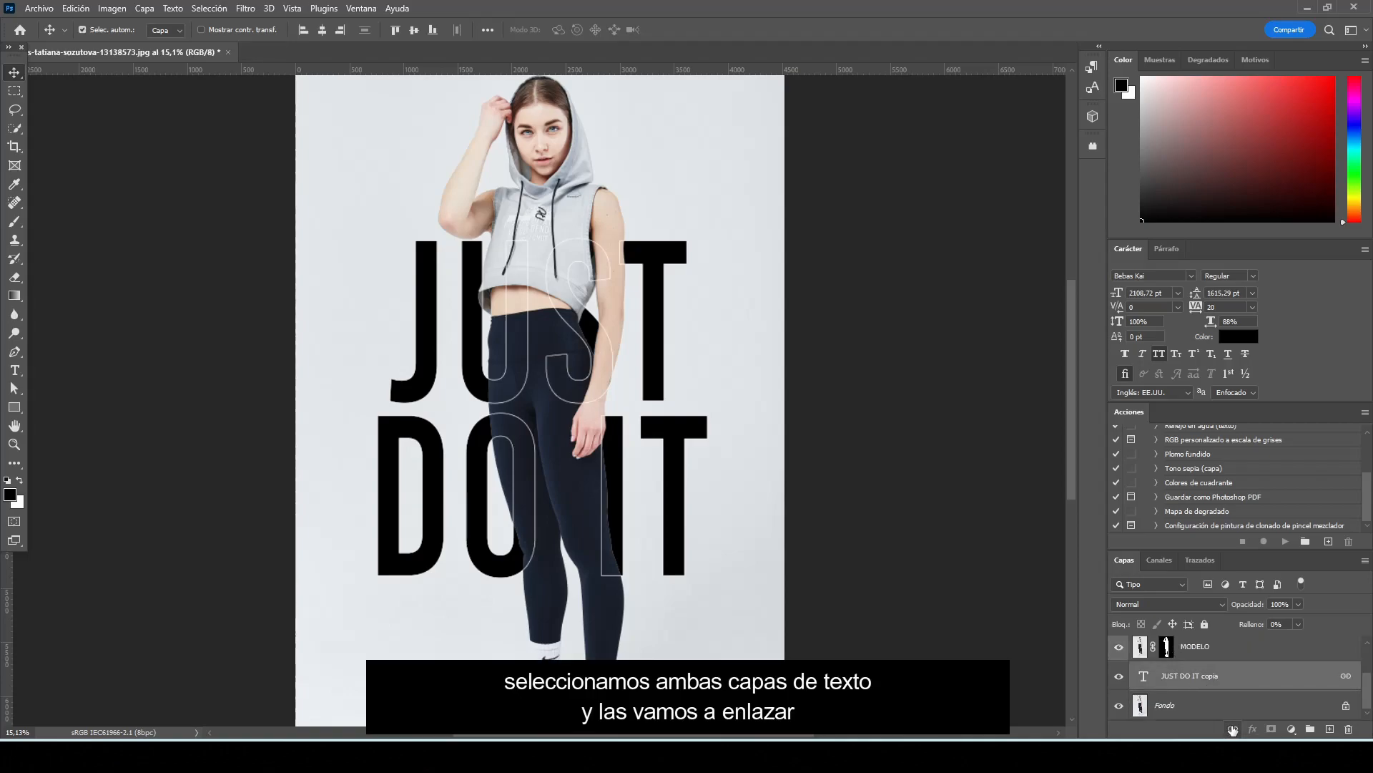
pyautogui.scroll(2, 1171, 679)
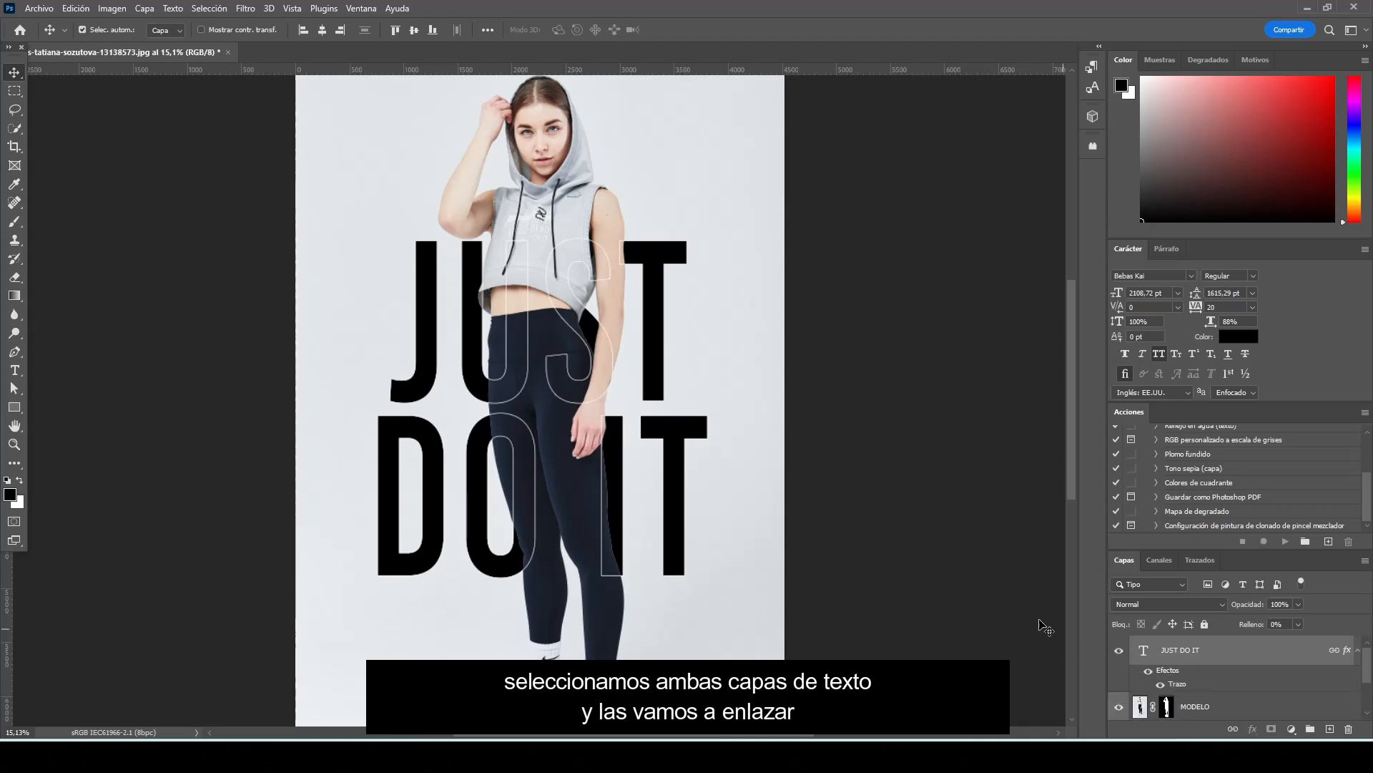
# Try moving the linked JUST DO IT layers together on the canvas and undo the move.
pyautogui.moveTo(666, 285); pyautogui.dragTo(681, 252)
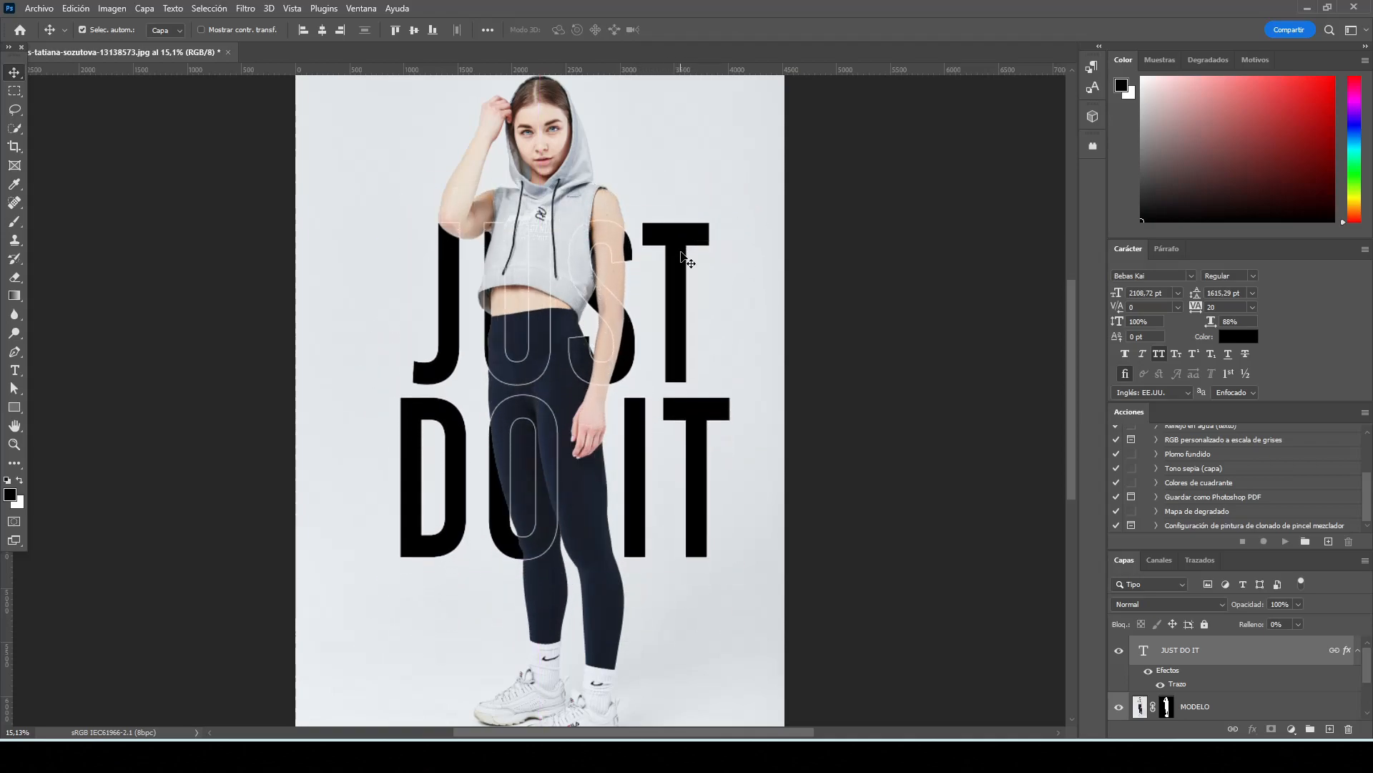
pyautogui.hotkey('ctrl', 'z')
pyautogui.click(871, 345)
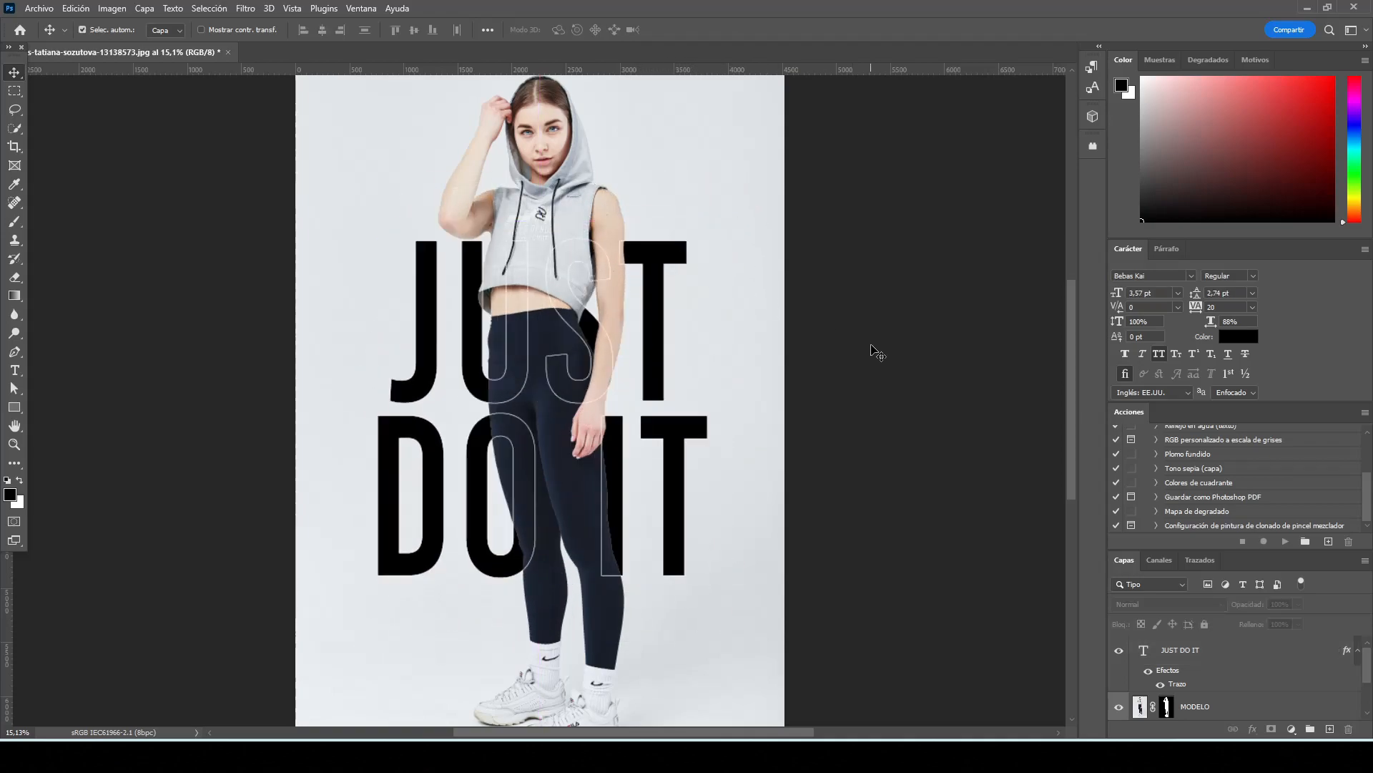
pyautogui.hotkey('ctrl', '-')
pyautogui.scroll(1, 871, 346)
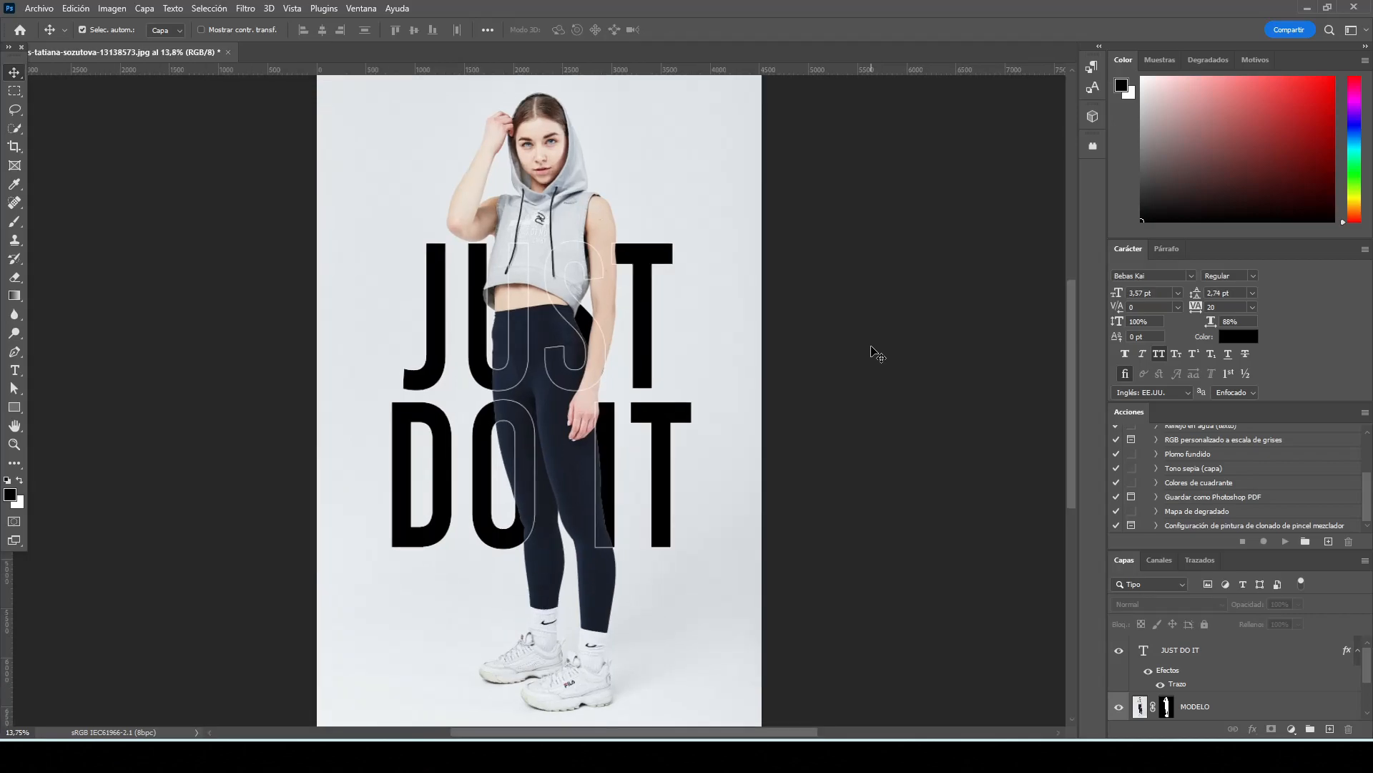